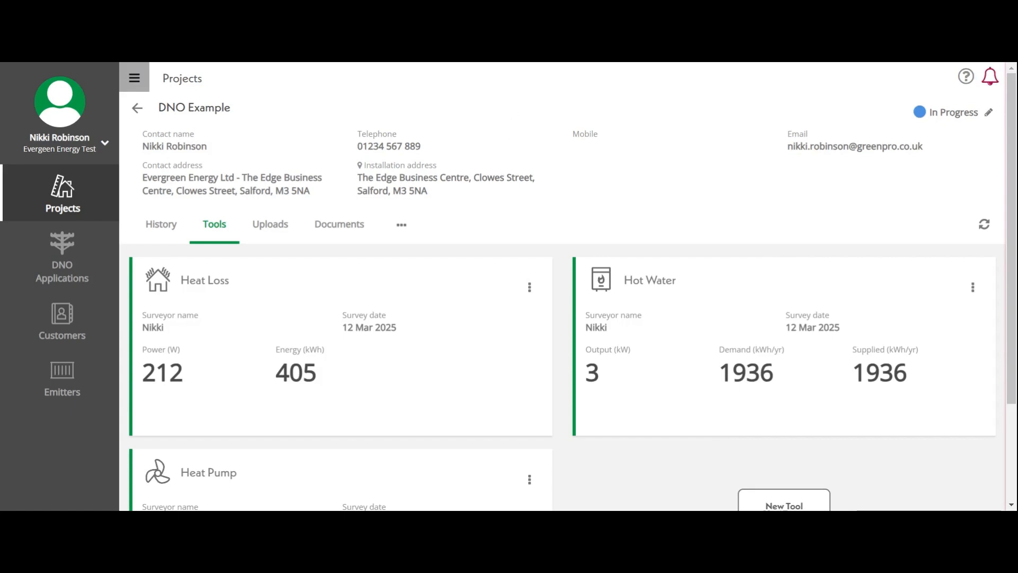
Step: Open the project's Heat Pump tool and start its DNO Survey
scroll(537, 223, down, 3)
click(302, 383)
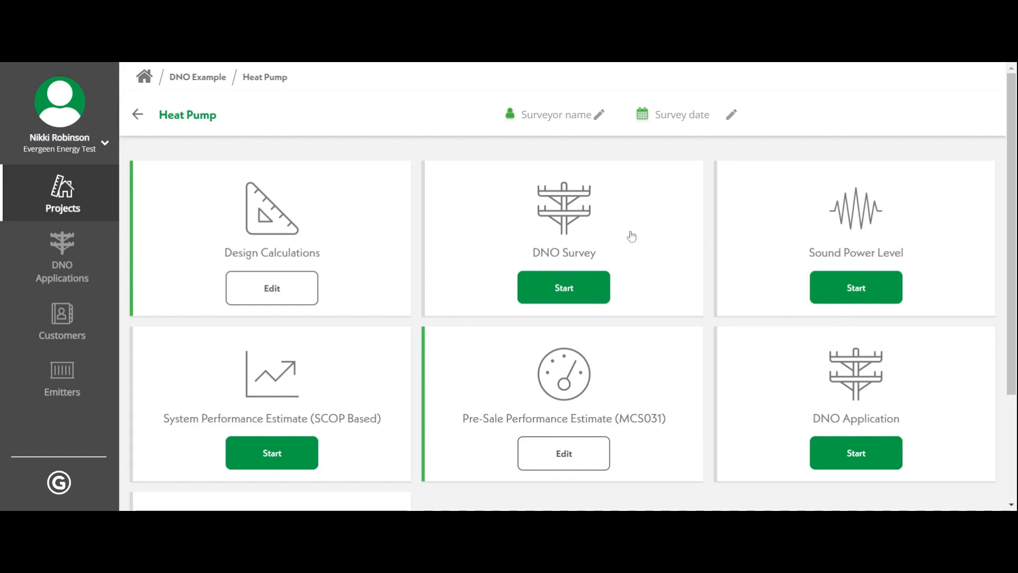
click(573, 293)
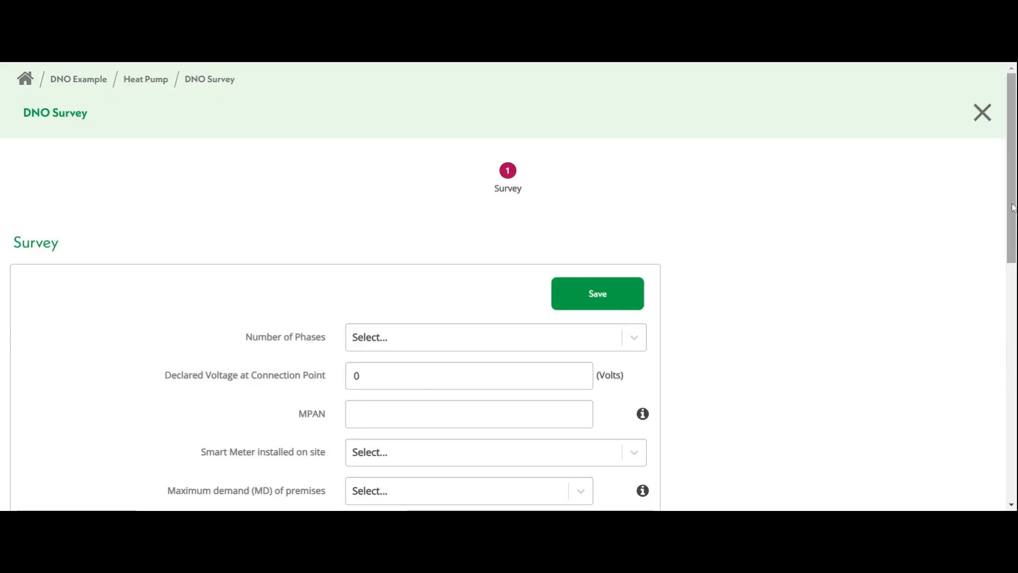
Step: Set the number of phases to Single Phase and the declared voltage at the connection point to 230 volts
drag(1013, 207, 983, 268)
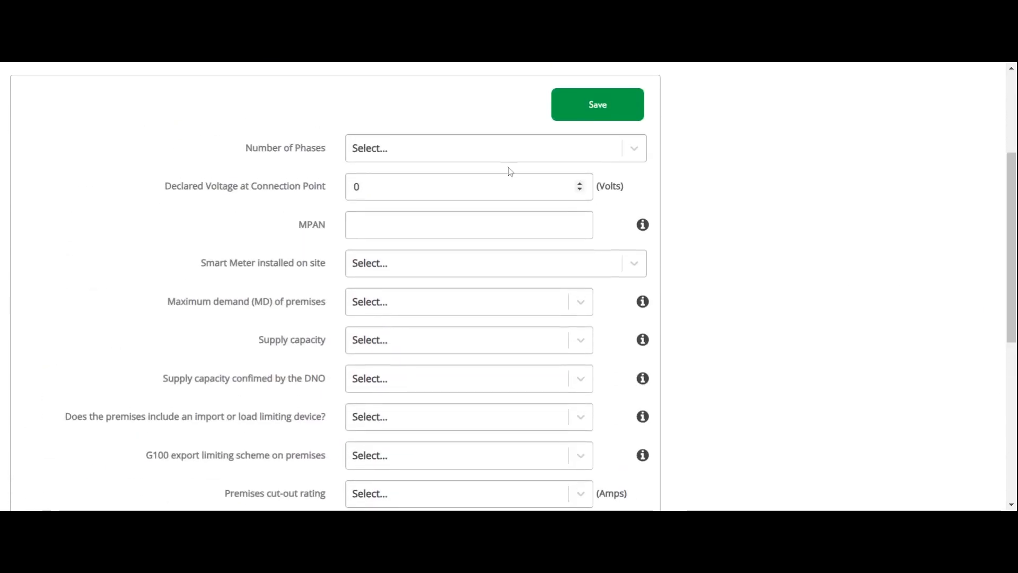
click(391, 154)
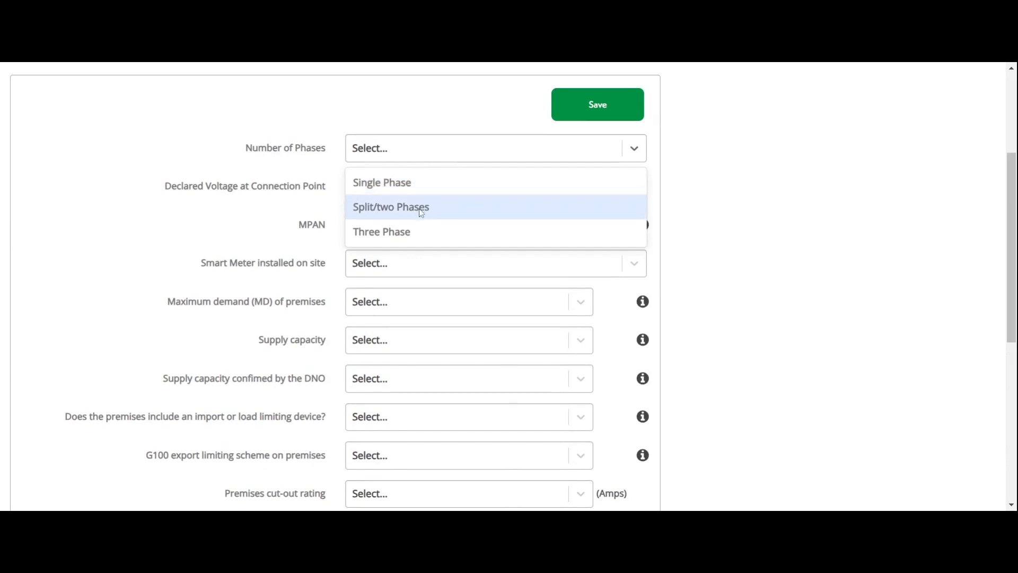
click(395, 183)
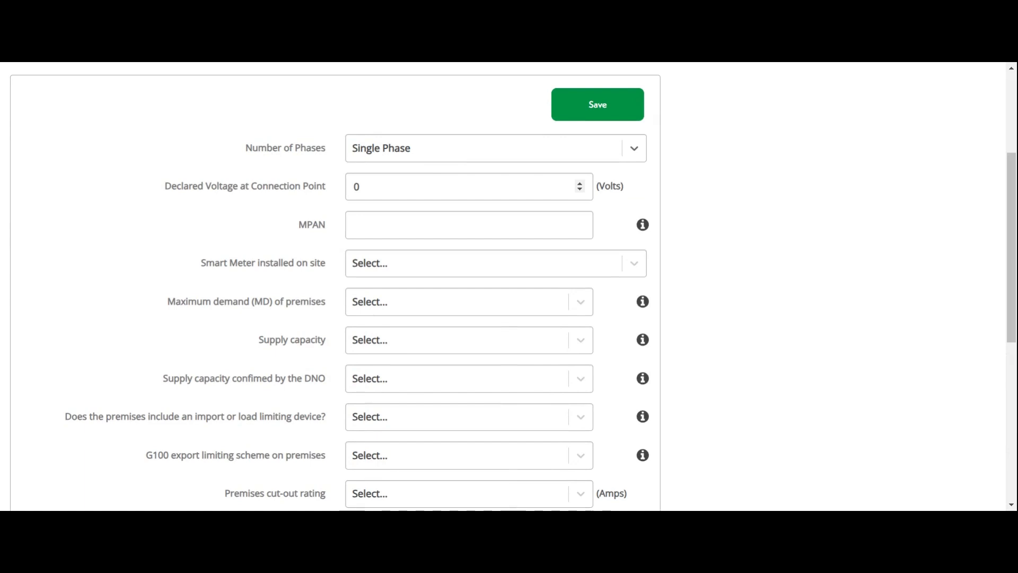
click(360, 187)
key(BackSpace)
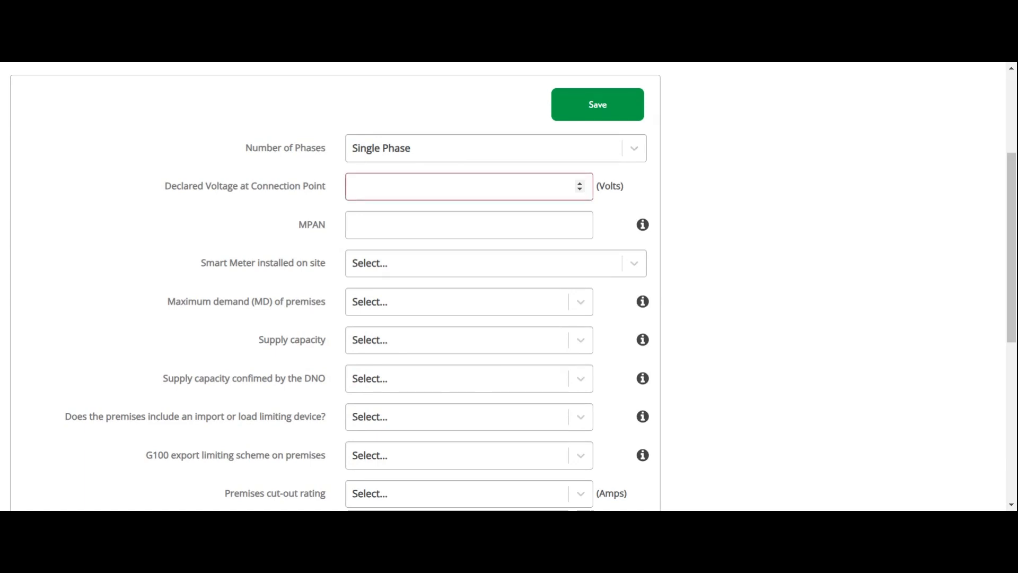
text(230)
Step: Fill in the property's MPAN and answer No for a smart meter installed on site
click(361, 225)
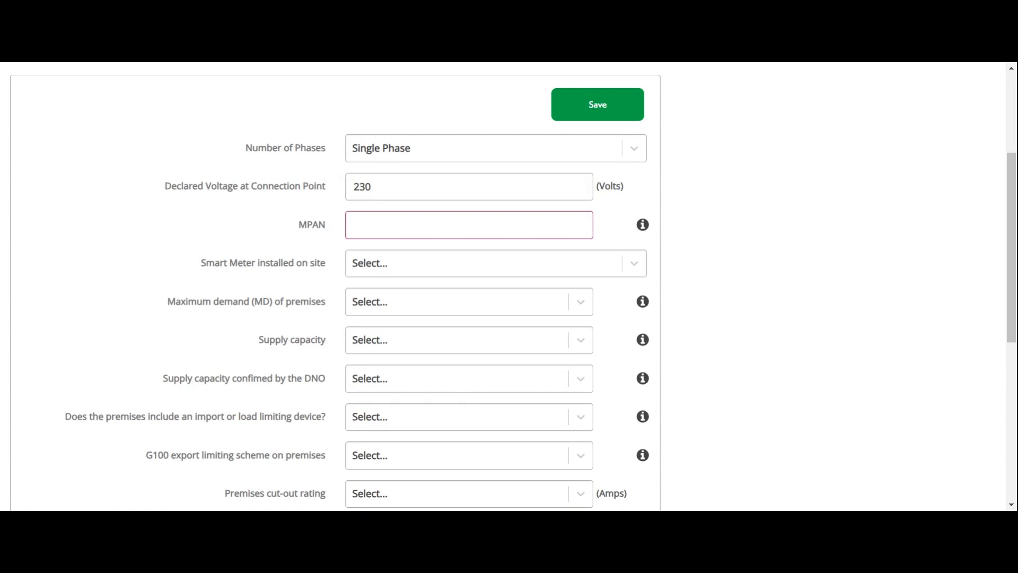
click(412, 248)
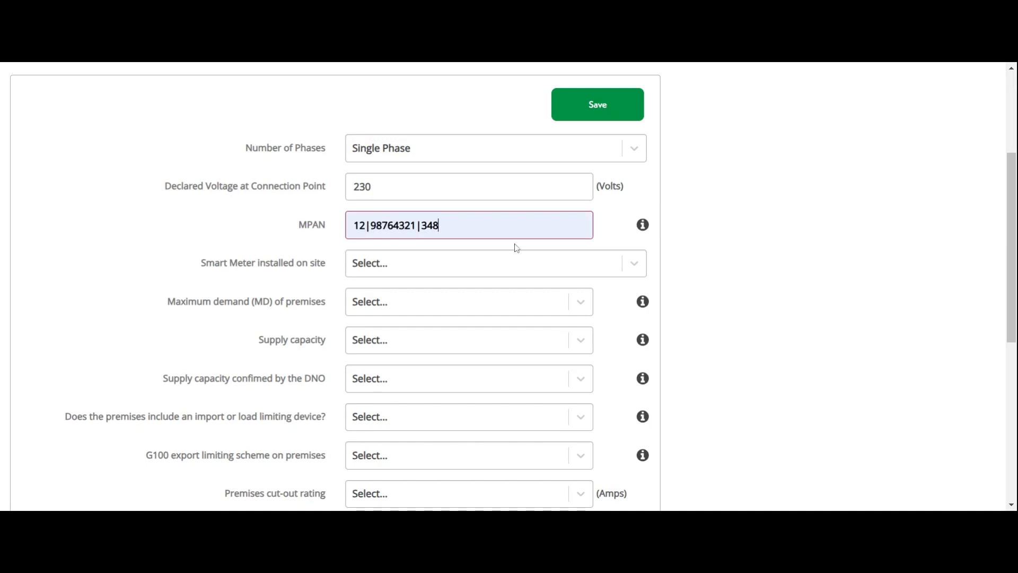
click(476, 268)
click(441, 322)
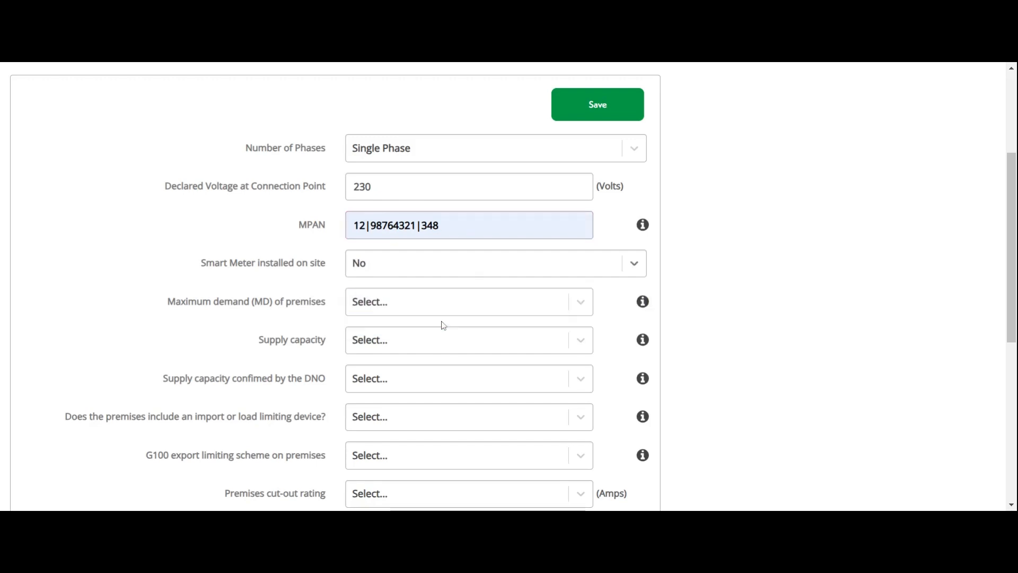
Step: Set the premises' maximum demand to Whole Current Metered at 50 amps
click(388, 306)
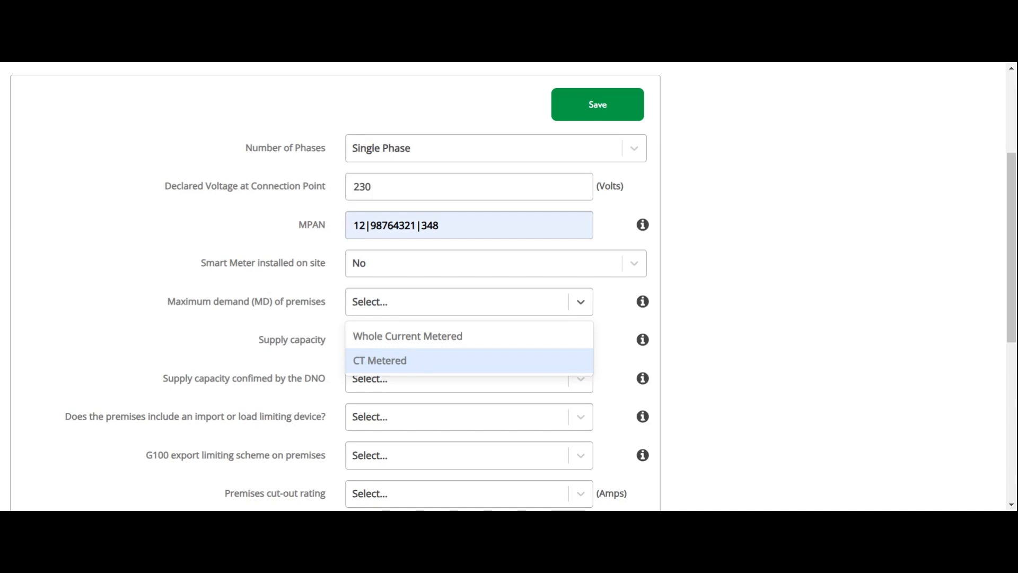
click(418, 342)
scroll(422, 318, down, 3)
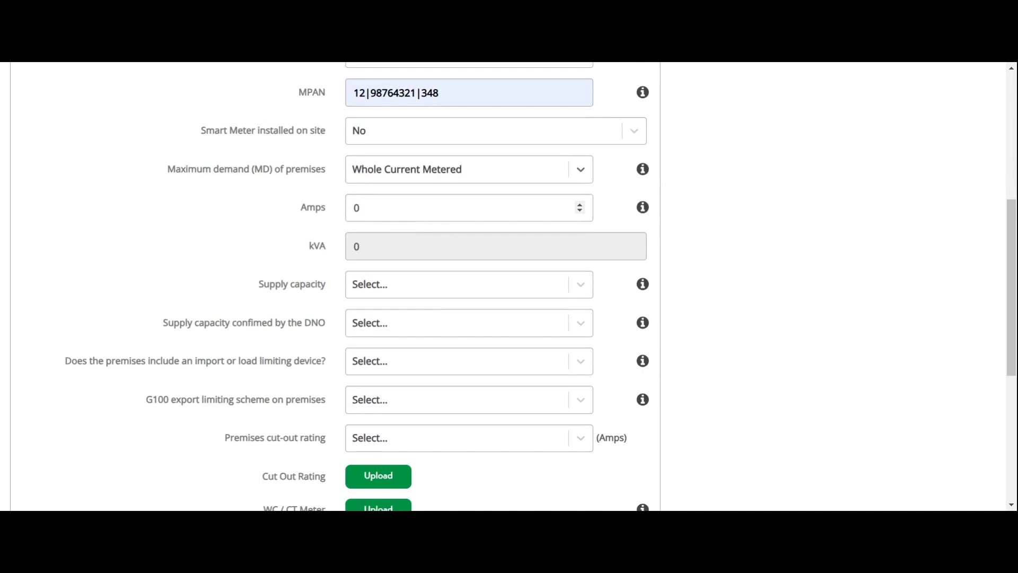
click(360, 207)
key(BackSpace)
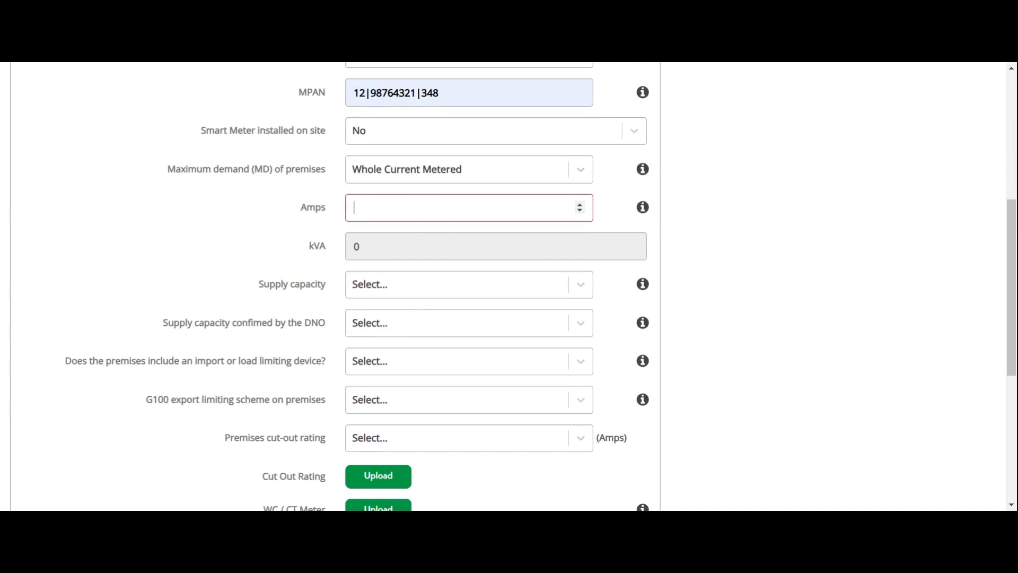
text(50)
Step: Set the supply capacity to Whole Current Metered with 61 amps per phase
scroll(352, 166, down, 1)
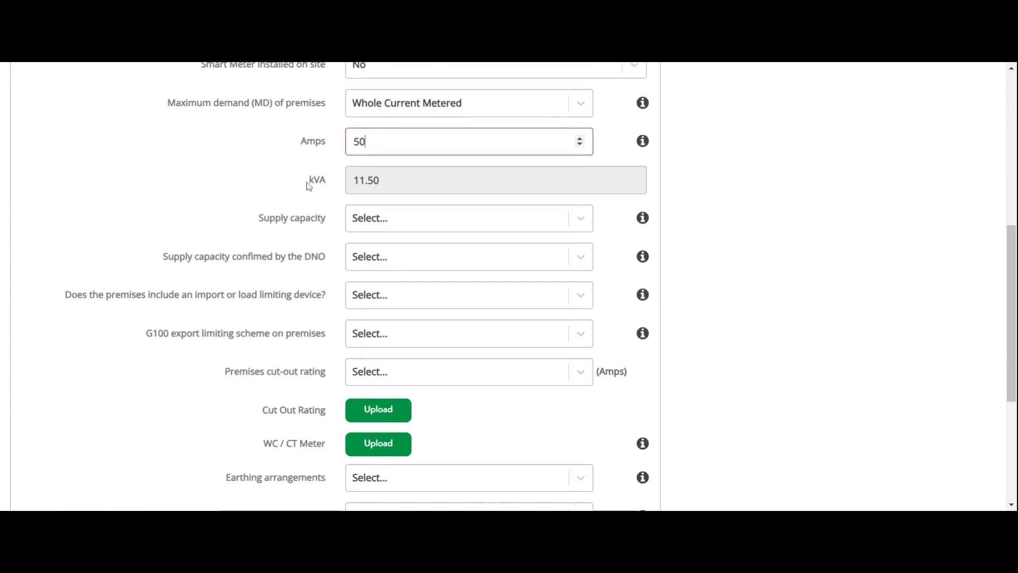
click(398, 223)
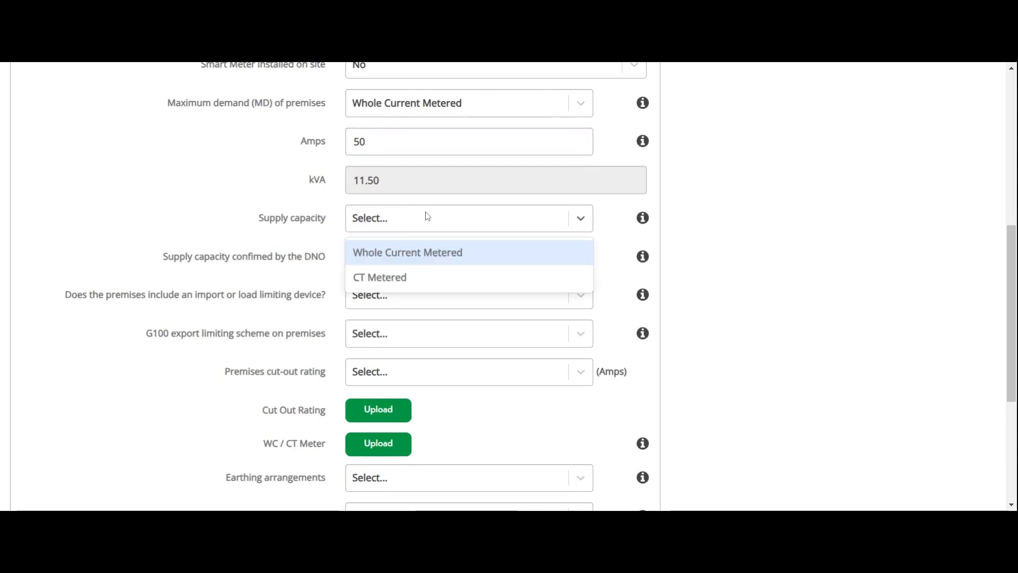
click(428, 259)
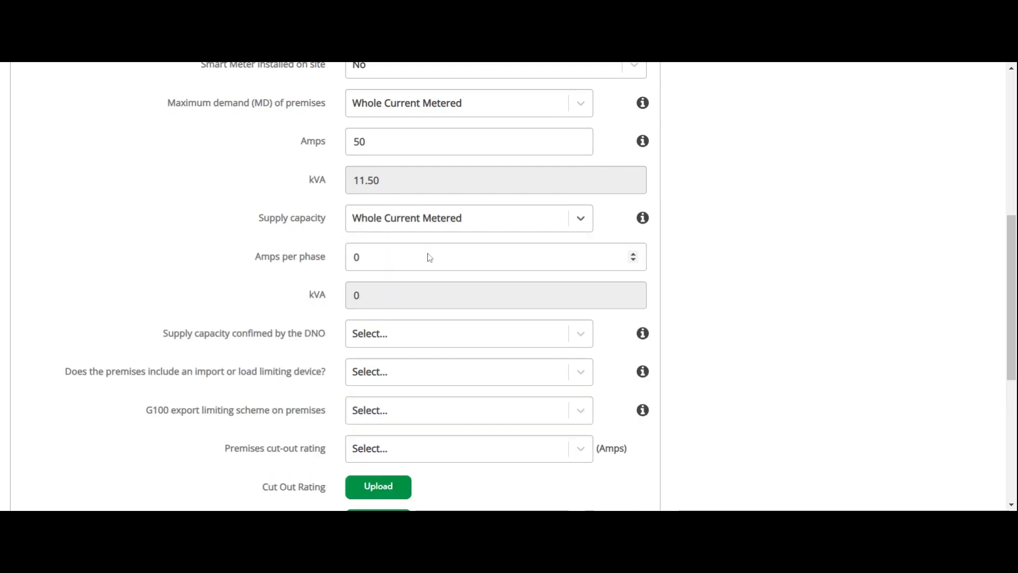
click(428, 258)
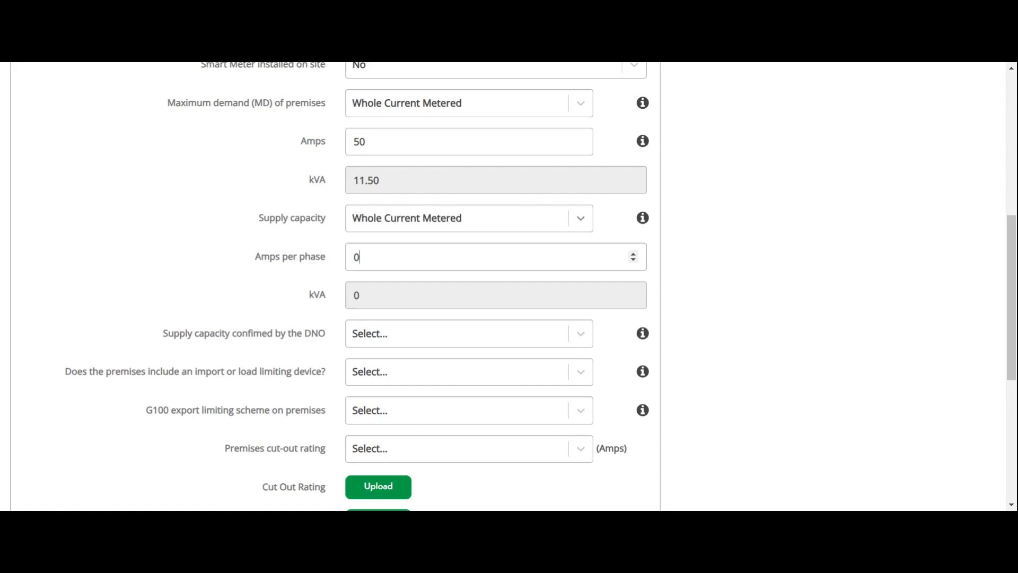
key(BackSpace)
text(61)
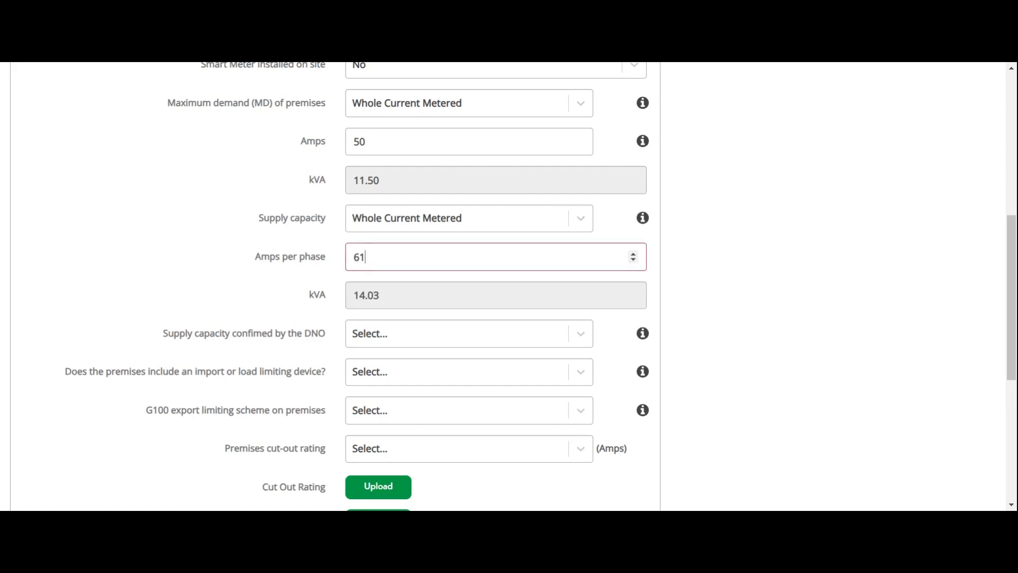
Step: Answer No for both supply capacity confirmed by the DNO and the premises including an import or load limiting device
scroll(305, 273, down, 1)
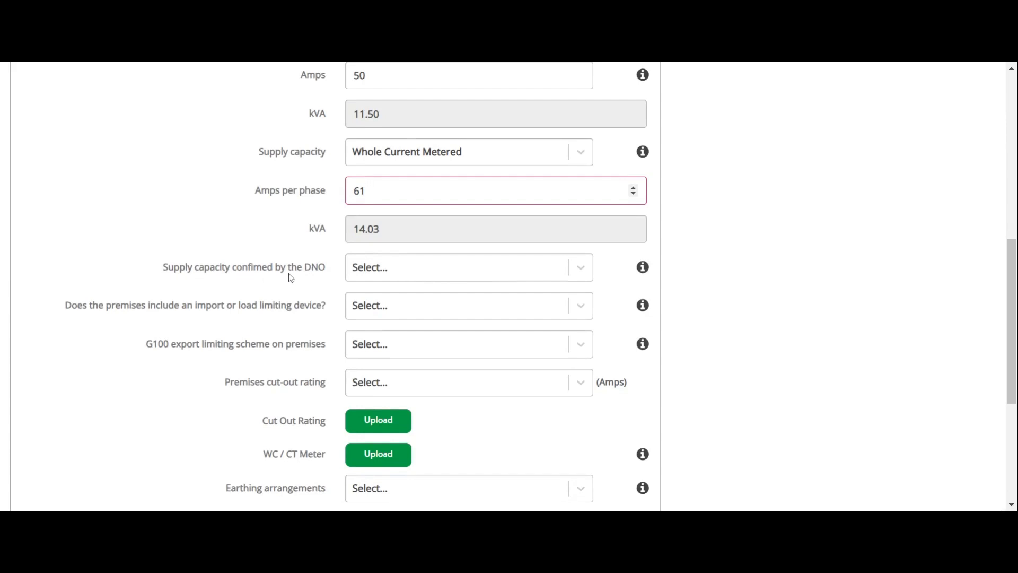
click(388, 270)
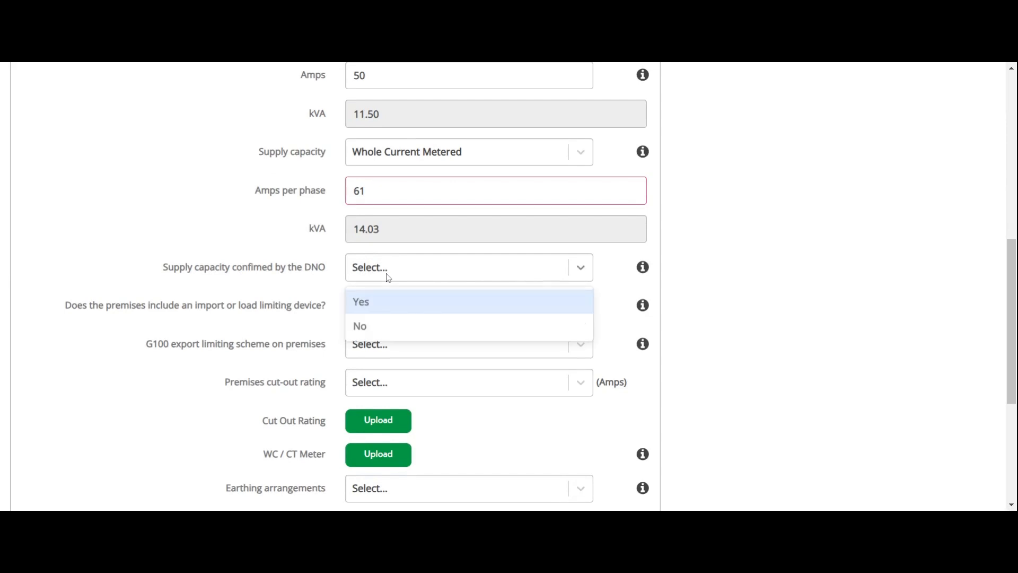
click(397, 326)
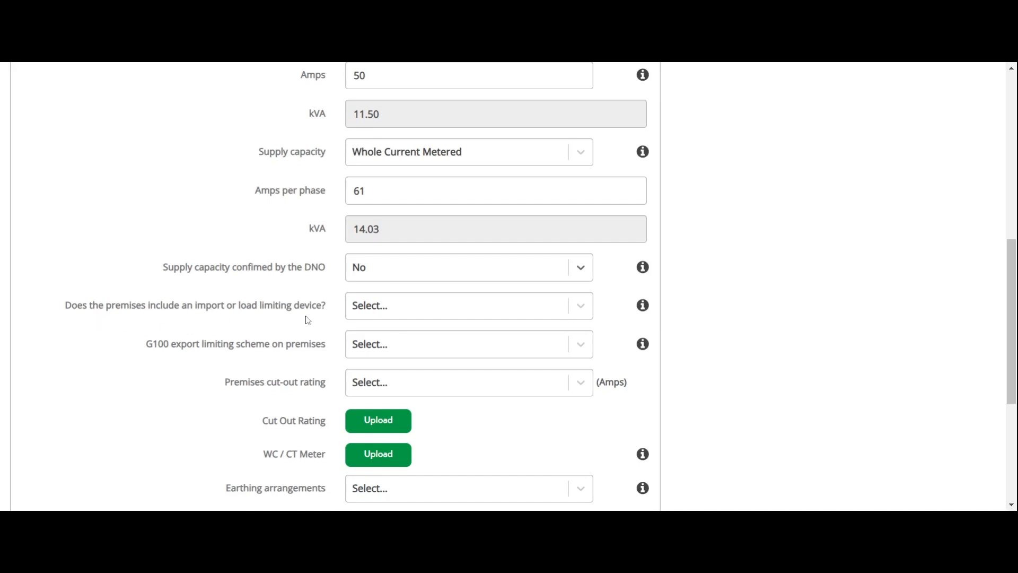
click(384, 307)
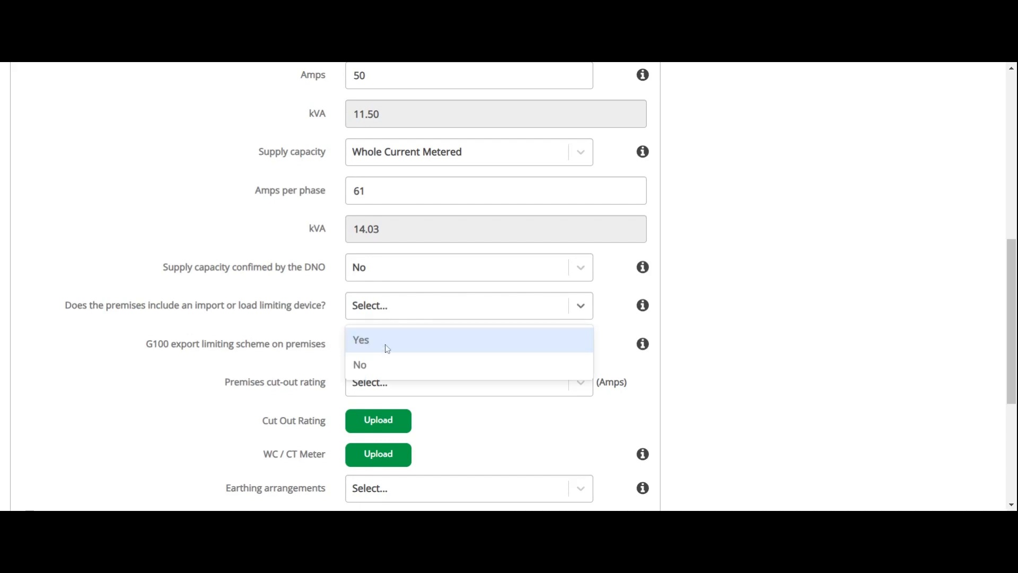
click(387, 369)
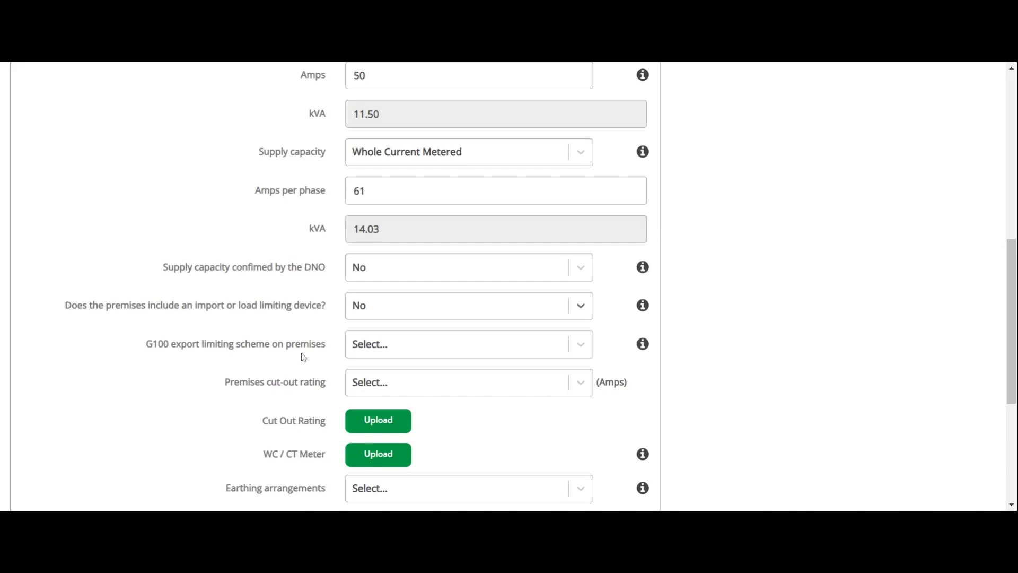
Step: Answer No for a G100 export limiting scheme and set the premises cut-out rating to 60 amps
click(374, 349)
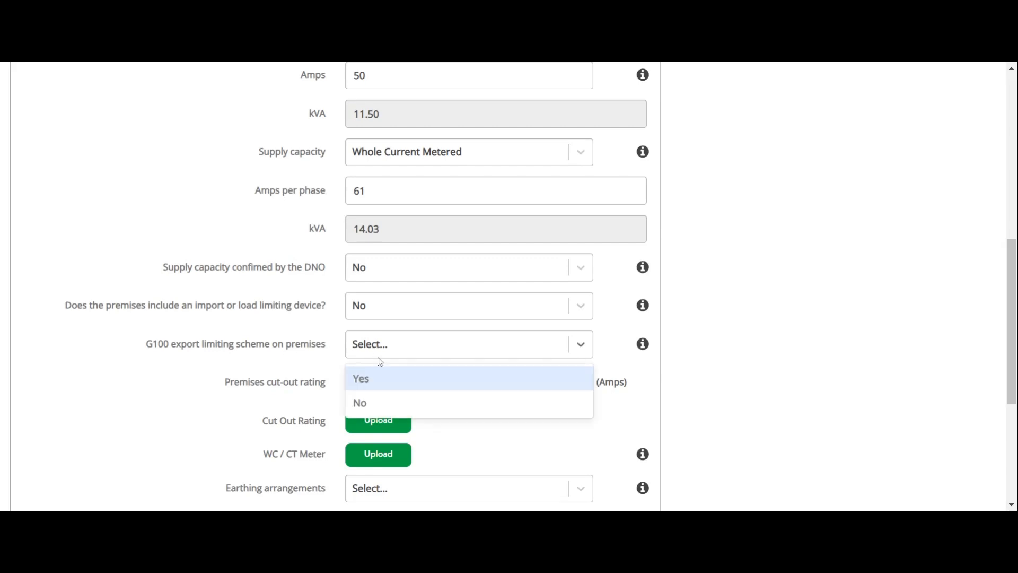
click(379, 400)
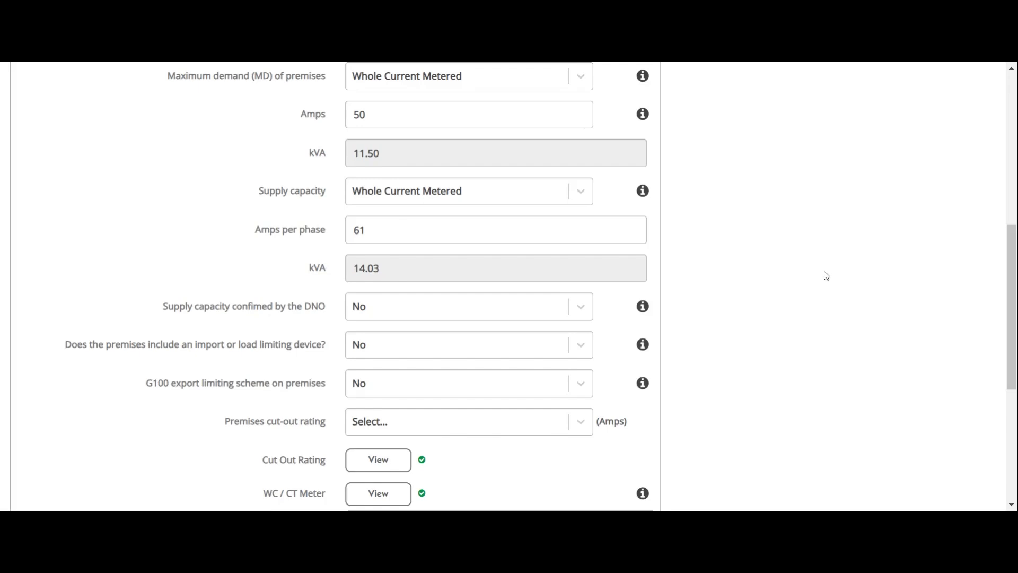
click(530, 431)
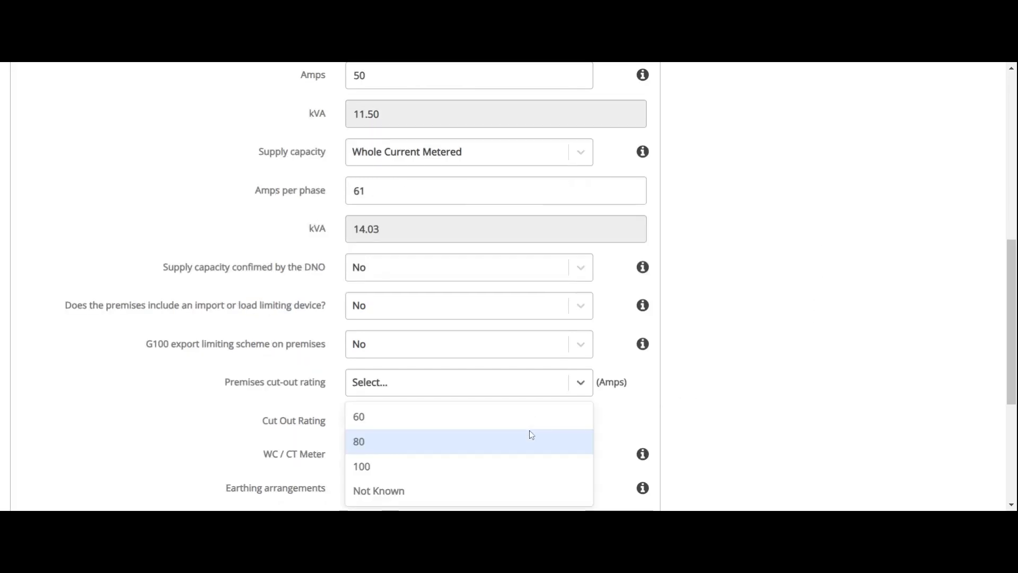
click(494, 418)
Step: View the uploaded Cut Out Rating photo and close its upload window
scroll(713, 352, down, 3)
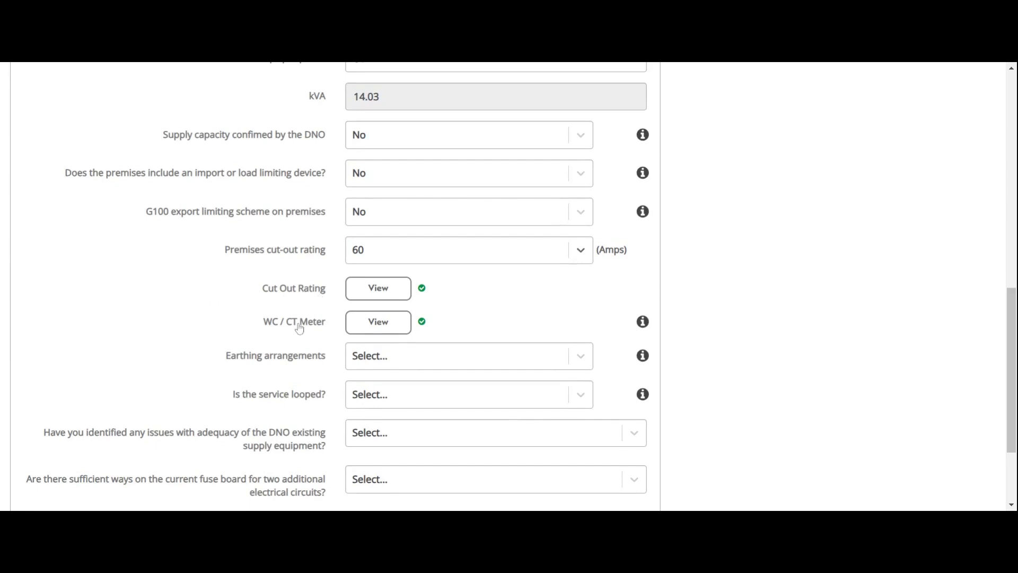
click(386, 295)
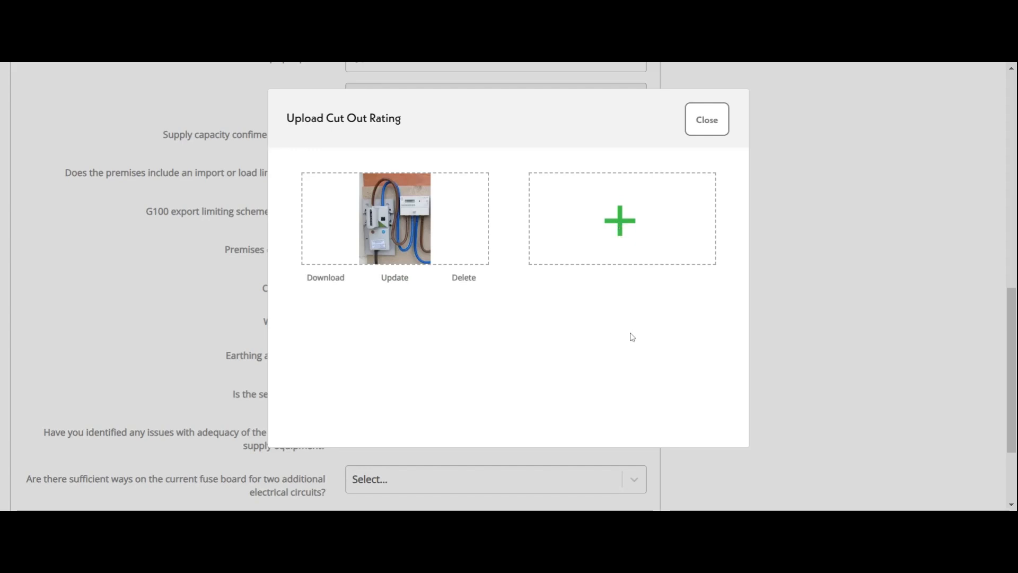
click(706, 122)
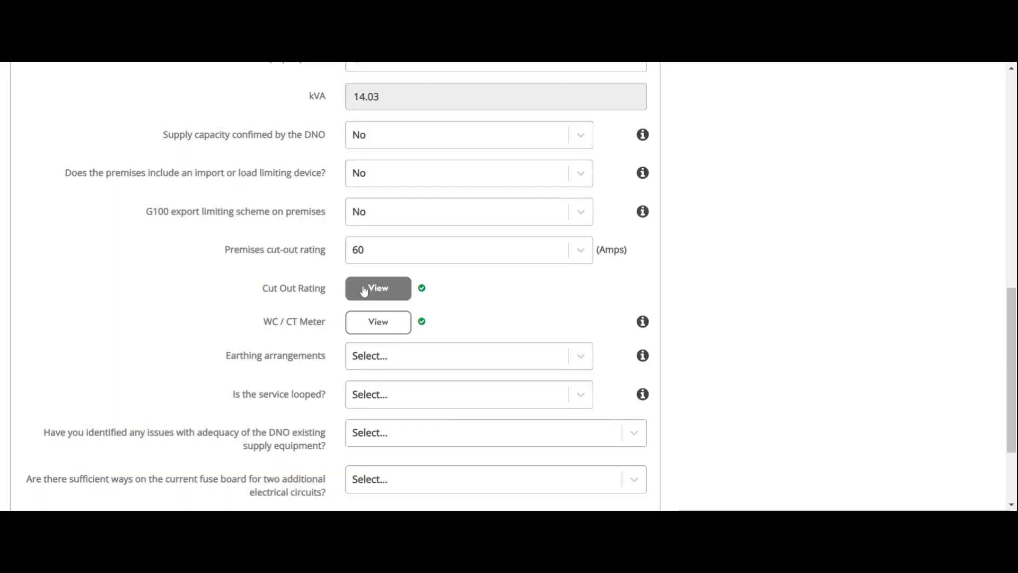
Step: Set the earthing arrangements to TN-C-S (PME) and answer No for whether the service is looped
scroll(475, 272, down, 1)
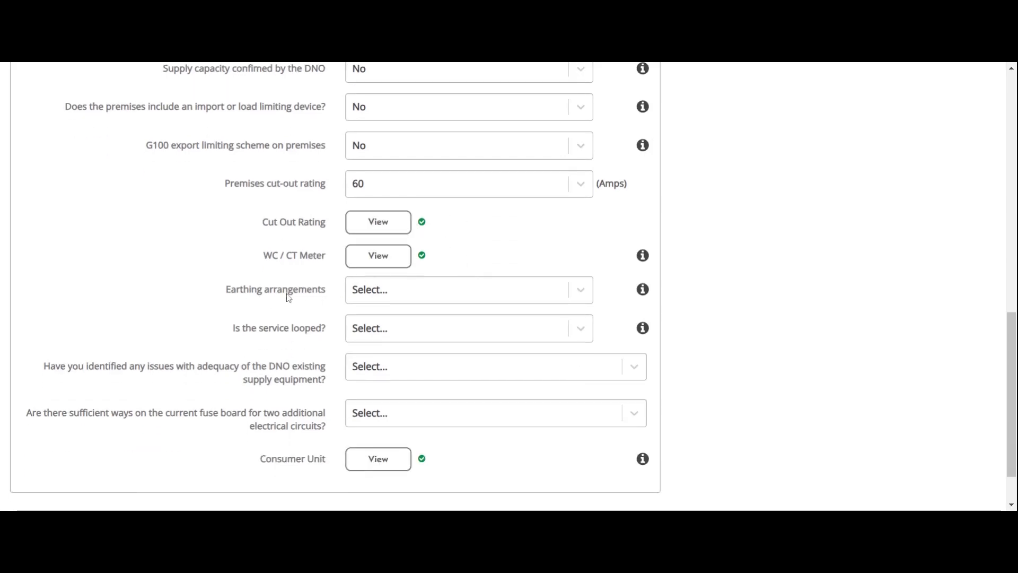
click(460, 292)
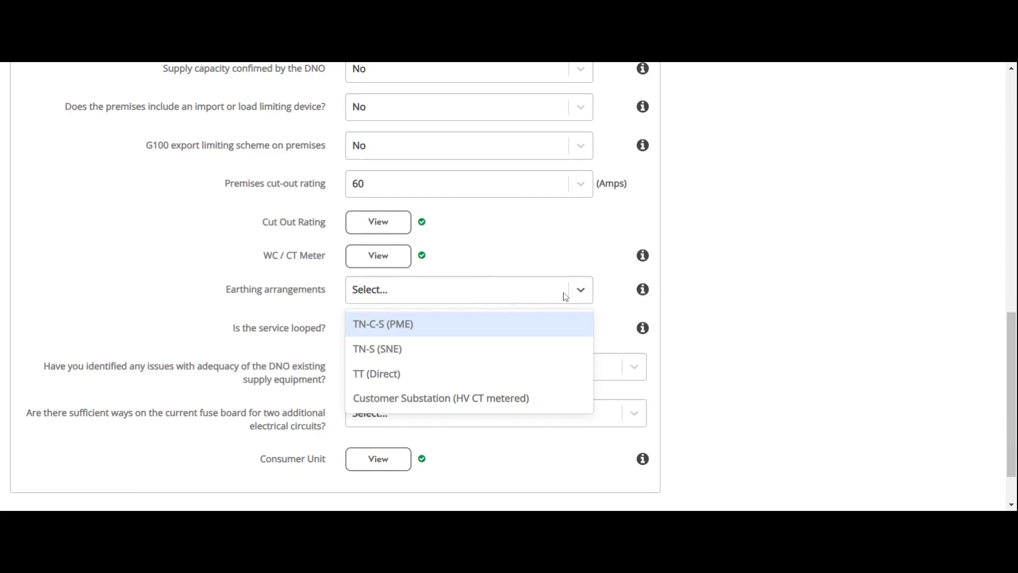
click(486, 325)
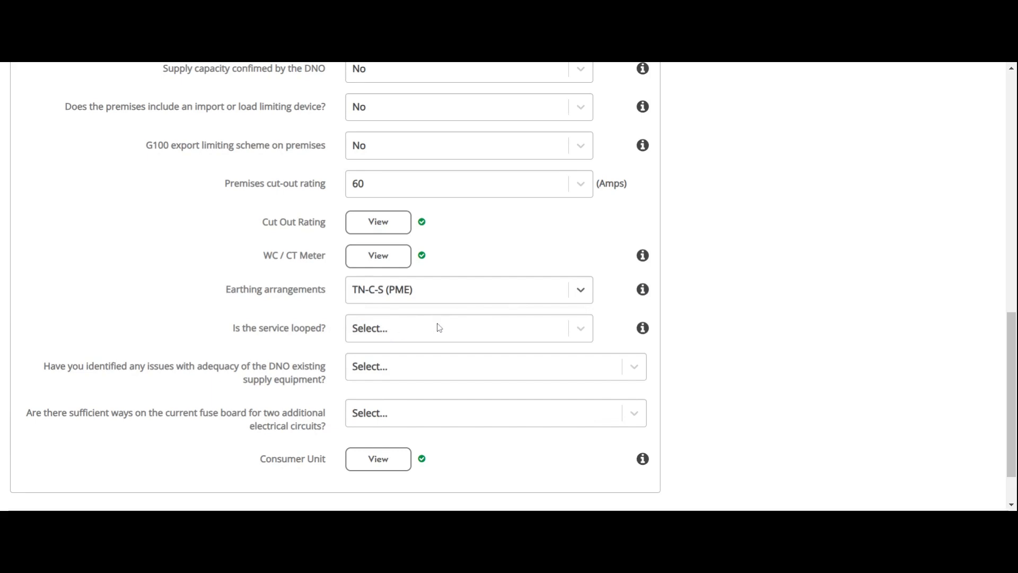
mouse_move(645, 336)
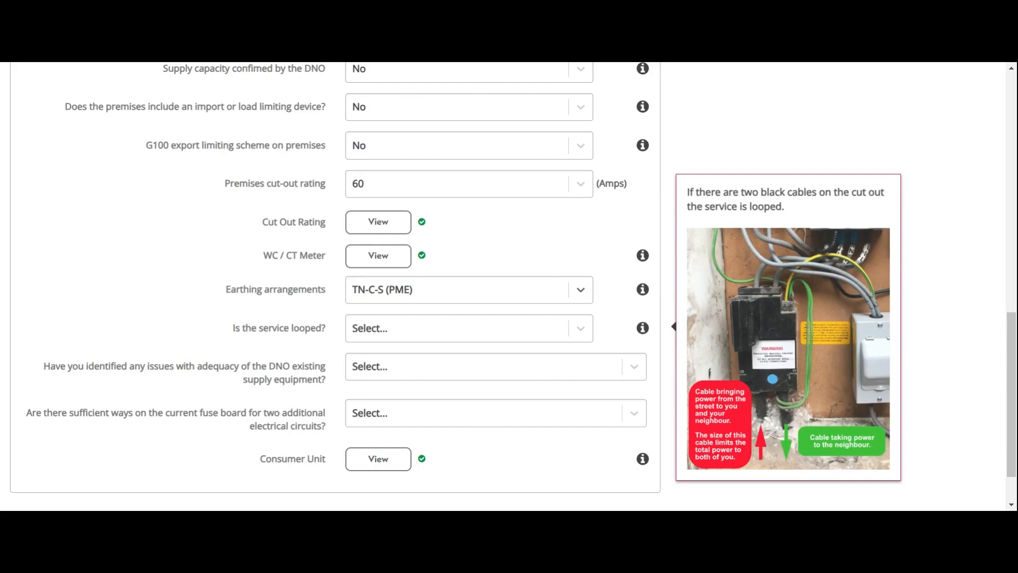
click(571, 340)
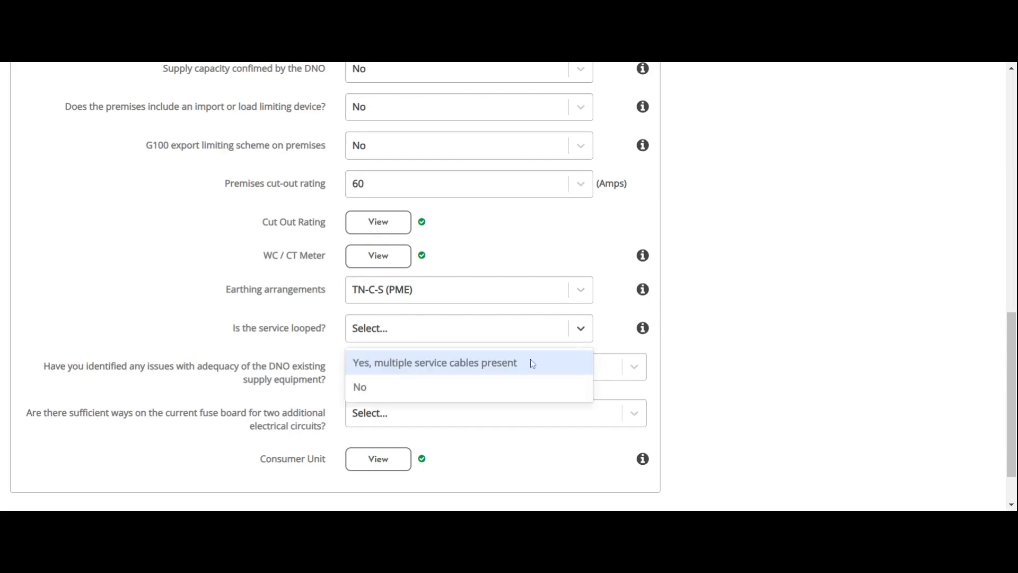
click(510, 389)
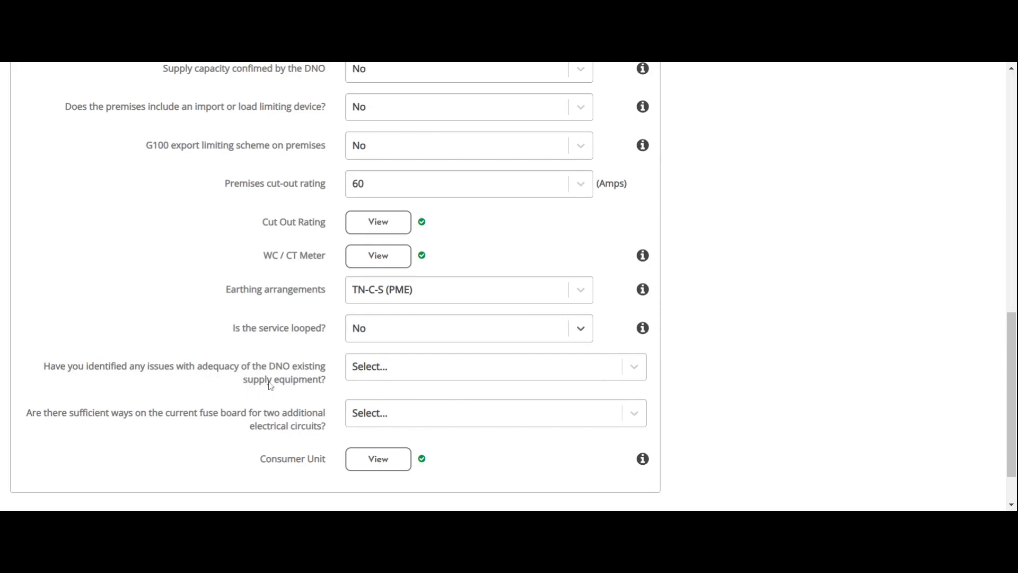
Step: Answer No for issues with adequacy of the DNO supply equipment and Yes for sufficient fuse board ways for two additional circuits
click(408, 374)
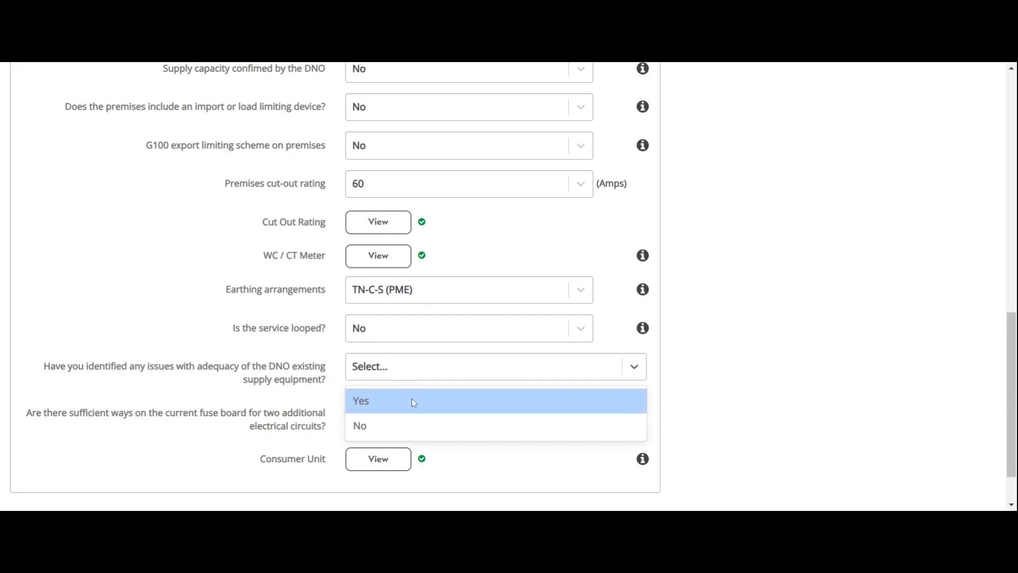
click(412, 400)
click(381, 377)
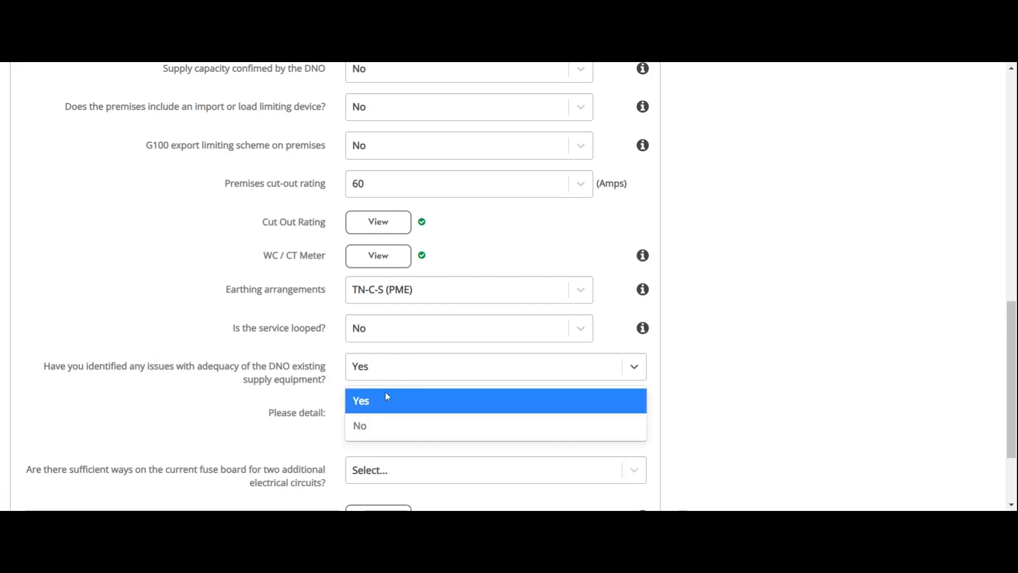
click(394, 425)
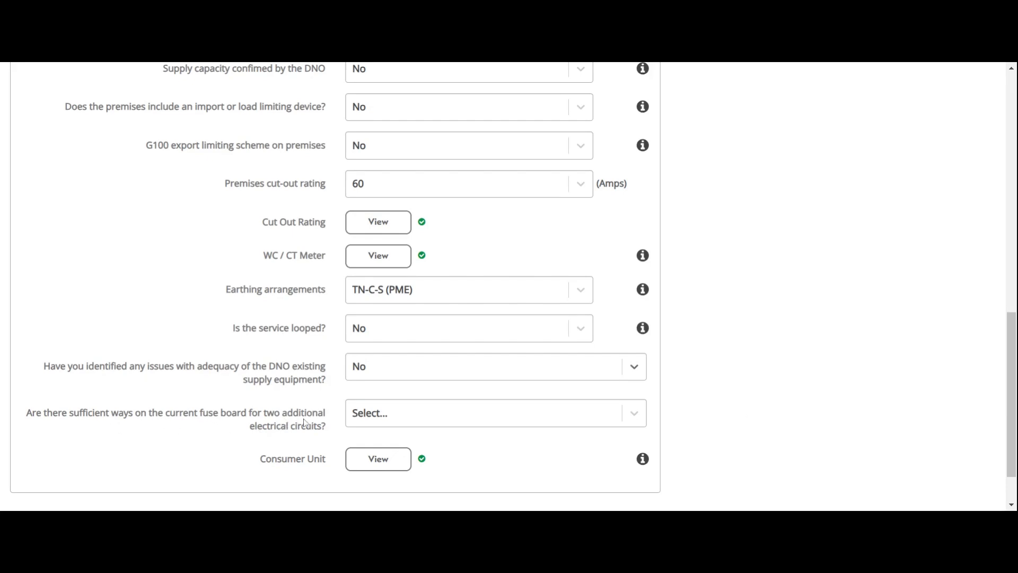
click(382, 416)
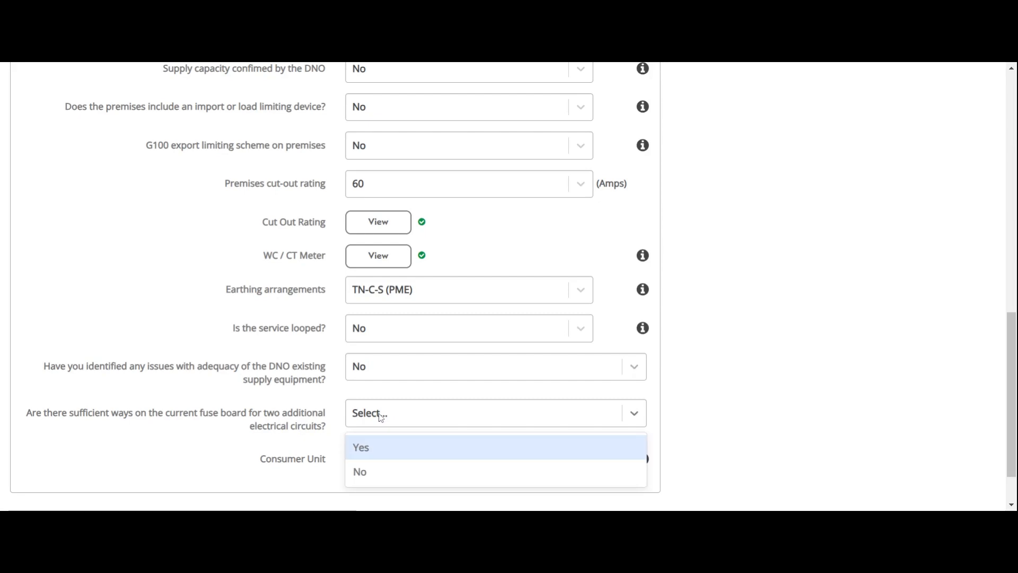
click(397, 447)
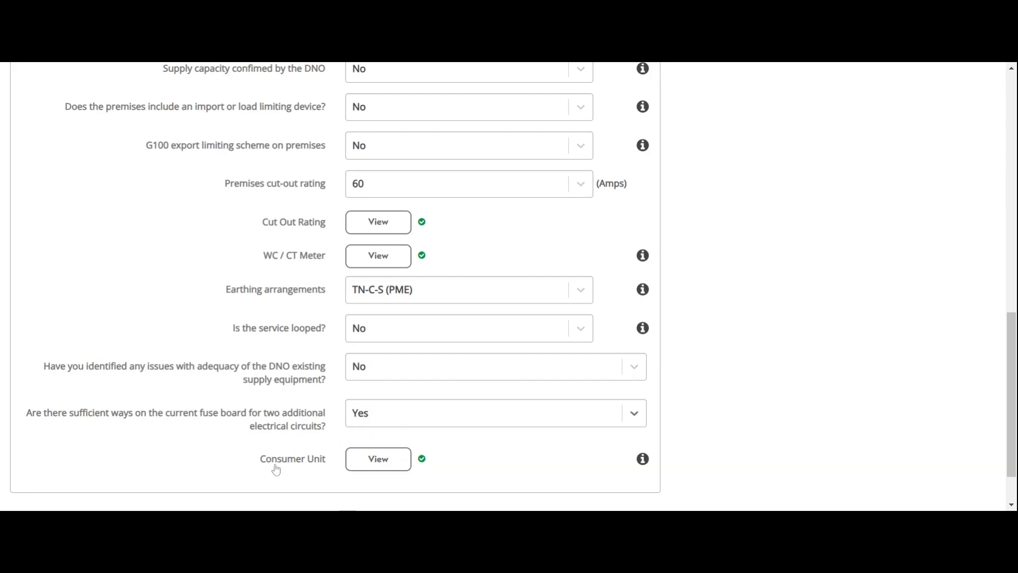
Step: View the uploaded Consumer Unit photo and close its upload window
click(375, 467)
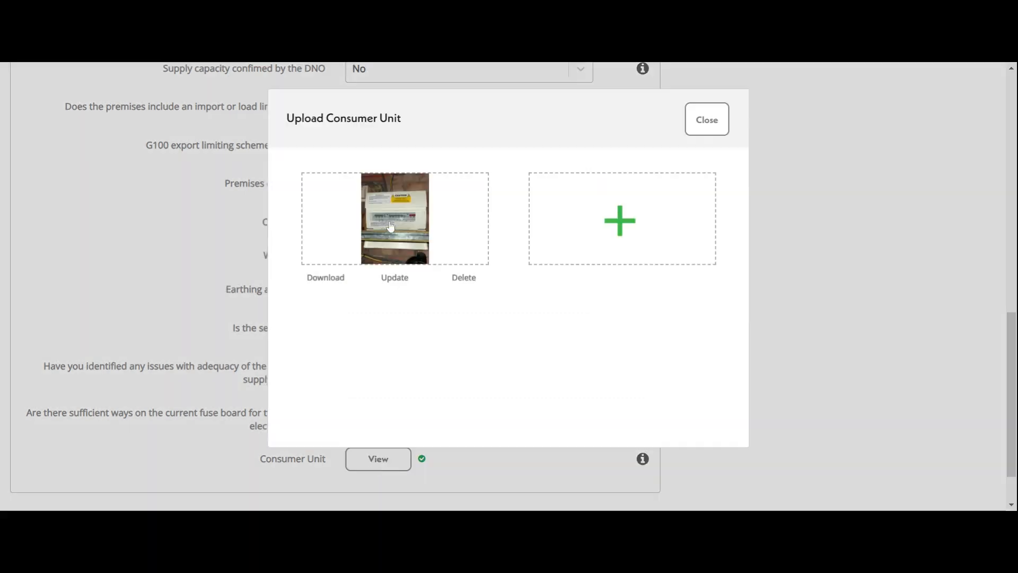
click(703, 125)
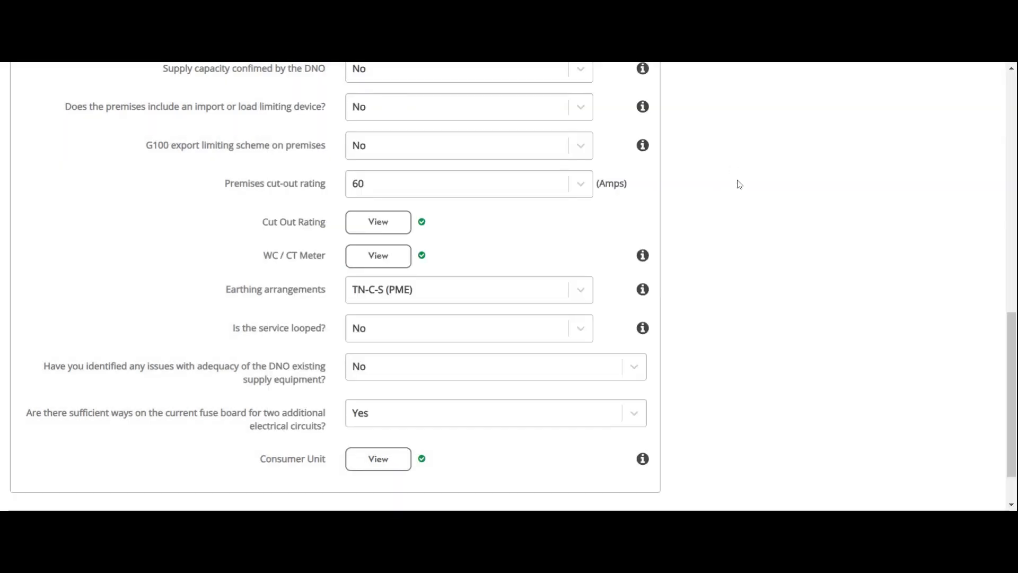
Step: Finish the DNO Survey and start the DNO Application for the heat pump
scroll(734, 239, down, 2)
click(591, 484)
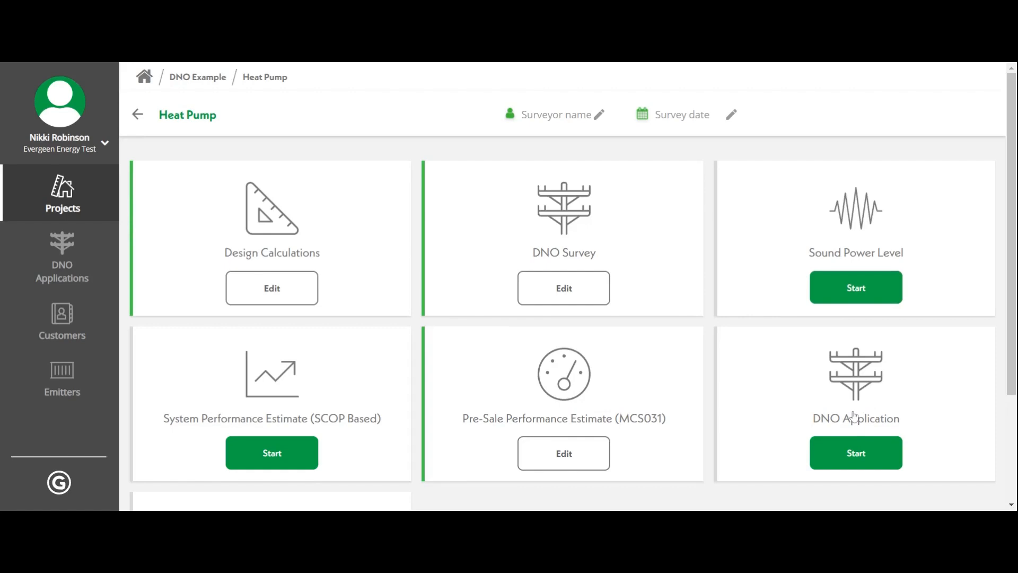
click(858, 457)
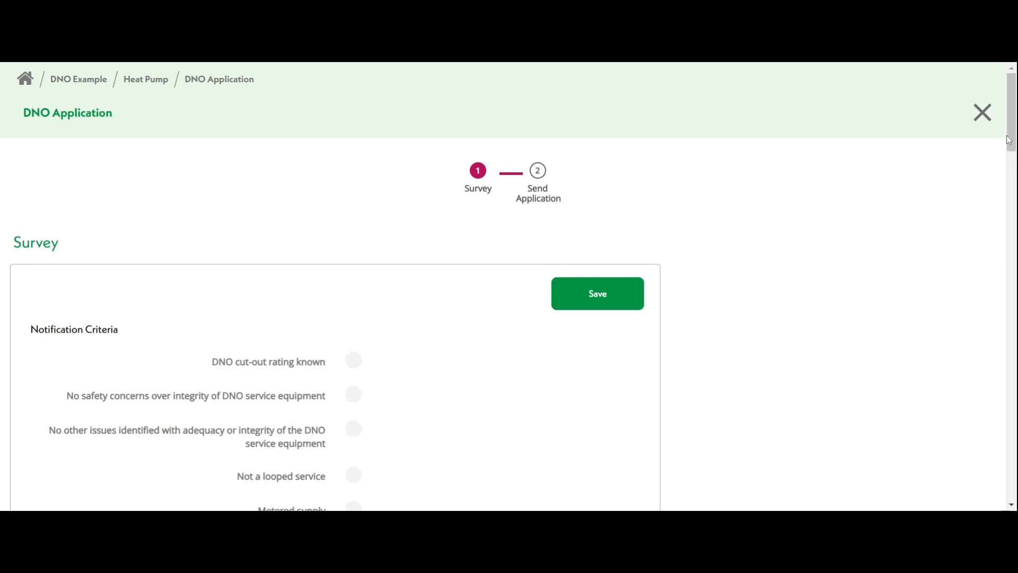
Step: Tick the notification criteria for known cut-out rating, no safety concerns, no other service equipment issues, not a looped service and metered supply
drag(1009, 140, 1014, 174)
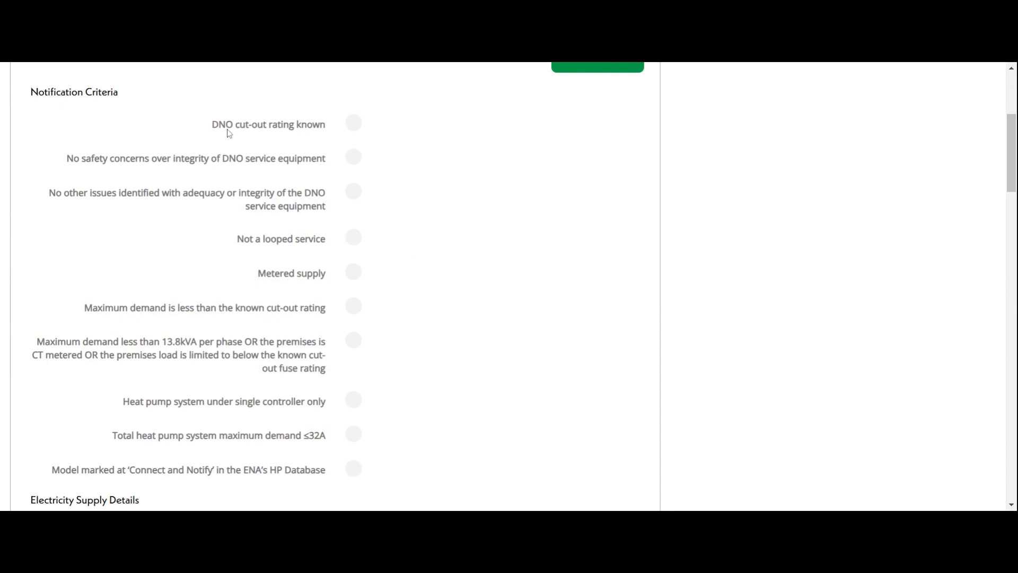
click(352, 129)
click(354, 161)
click(355, 201)
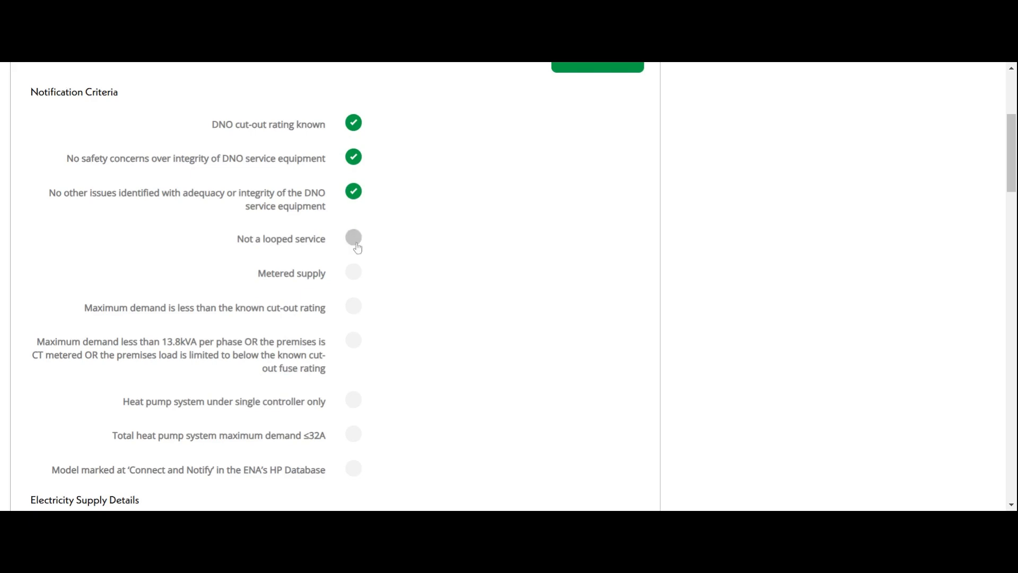
click(357, 246)
click(355, 276)
Step: Tick the criteria for maximum demand below the known cut-out rating and for the 13.8kVA per phase, CT metered or limited load condition
scroll(471, 274, down, 1)
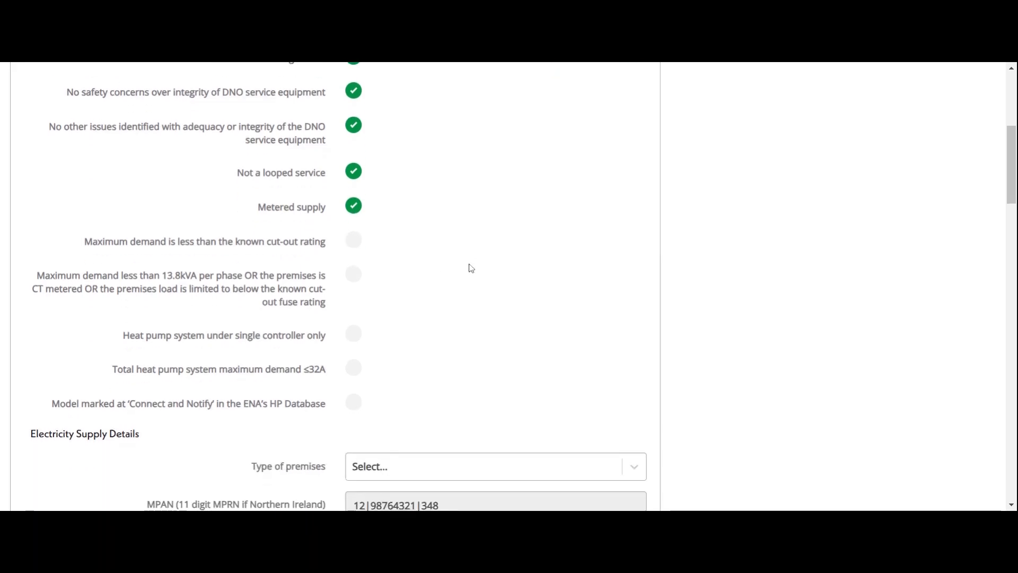
click(353, 241)
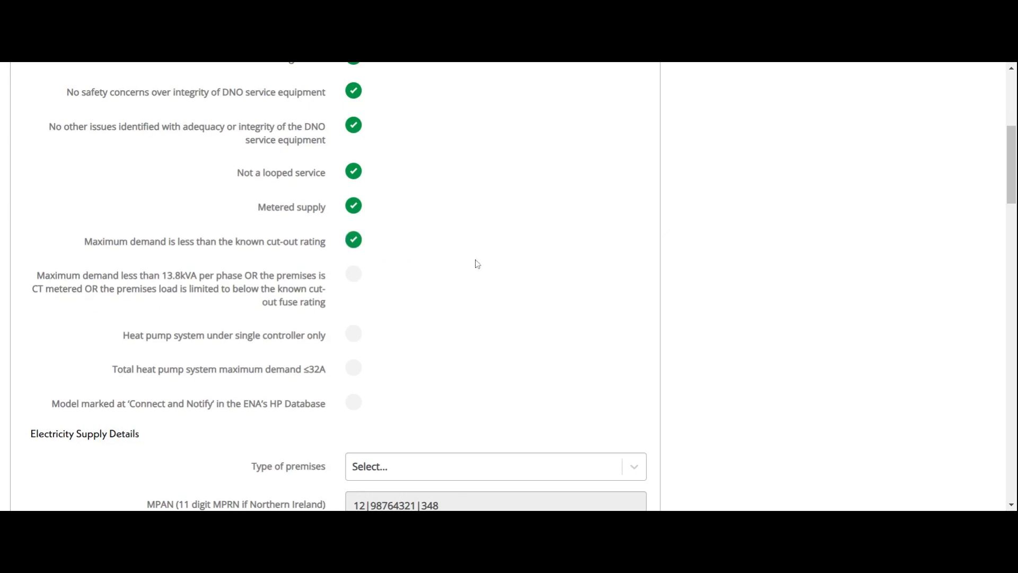
scroll(477, 264, down, 1)
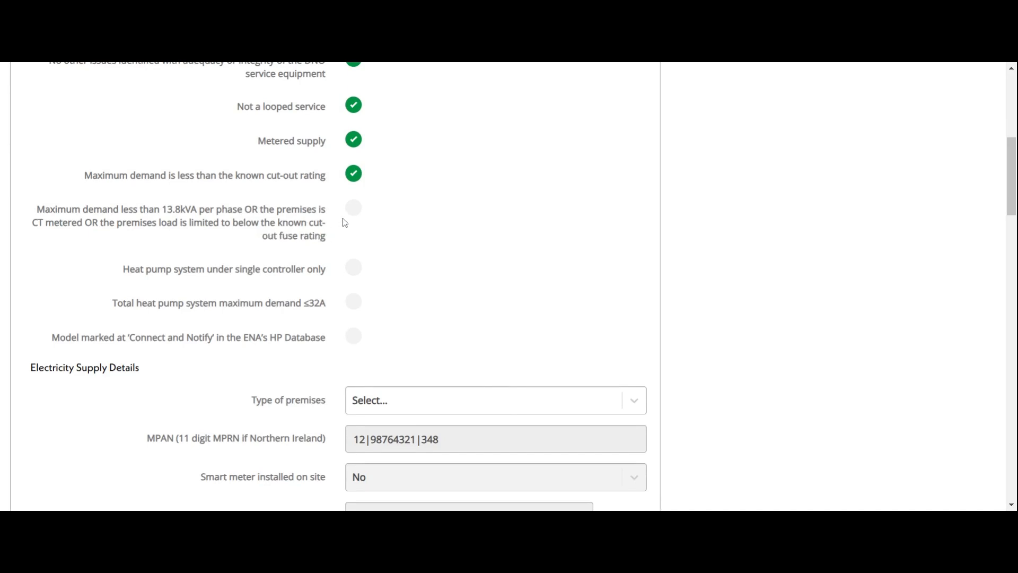
click(354, 208)
Step: Tick the criteria for single controller only, total heat pump system maximum demand ≤32A and model marked 'Connect and Notify' in the ENA's HP Database
scroll(493, 234, down, 1)
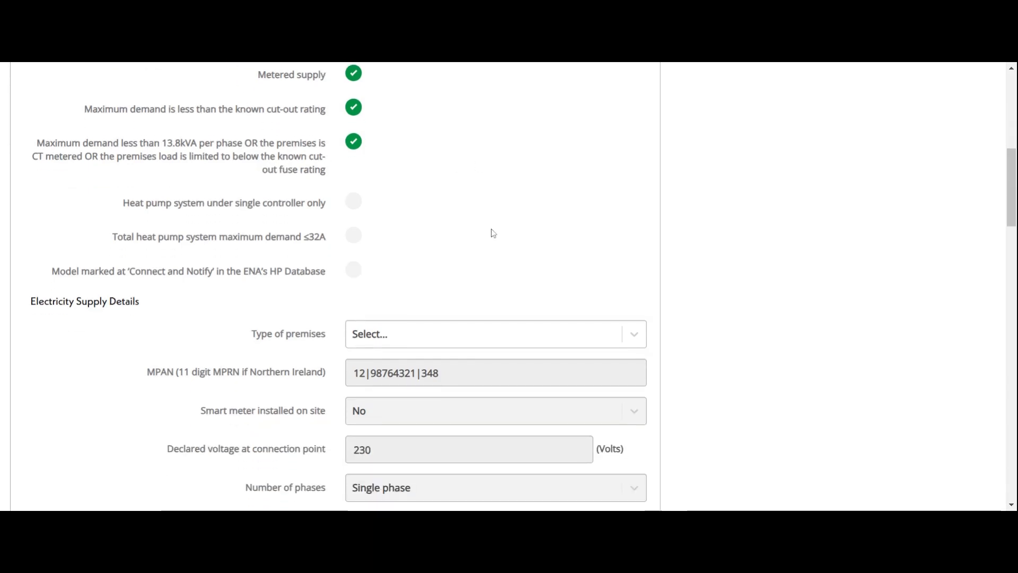
click(355, 205)
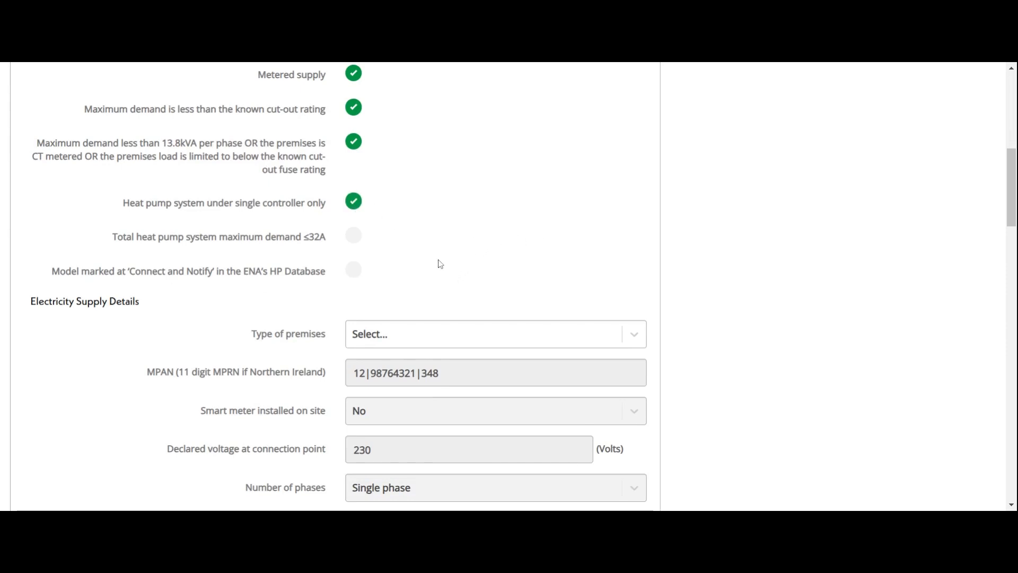
click(359, 244)
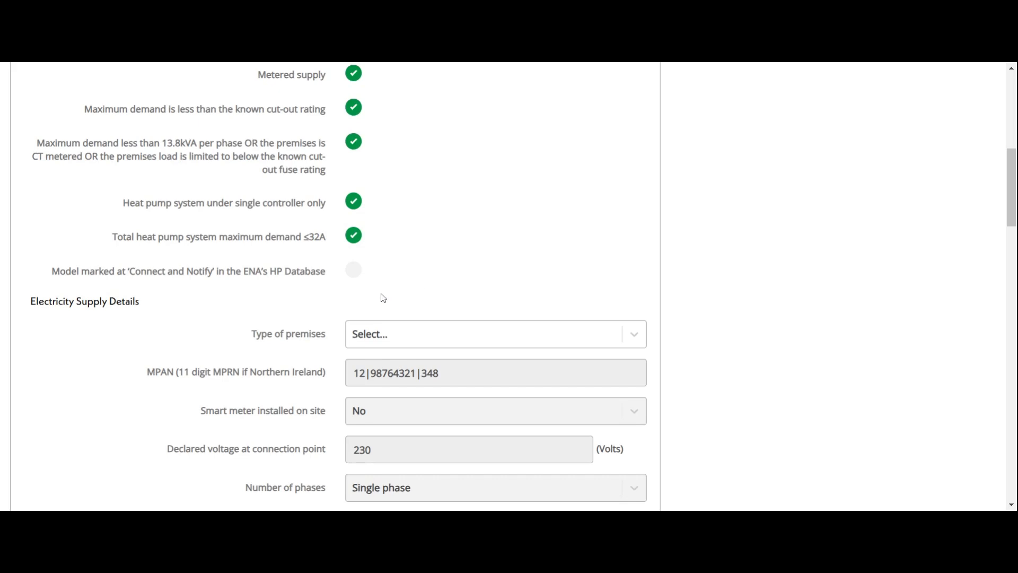
click(355, 274)
Step: Set the type of premises to Residential house in the Electricity Supply Details
scroll(1005, 196, down, 3)
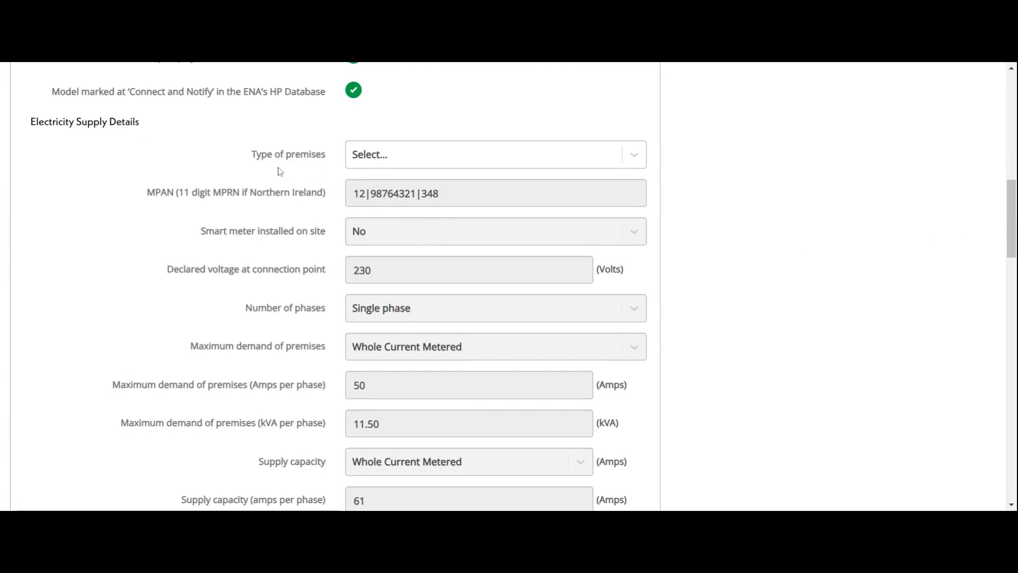
click(382, 164)
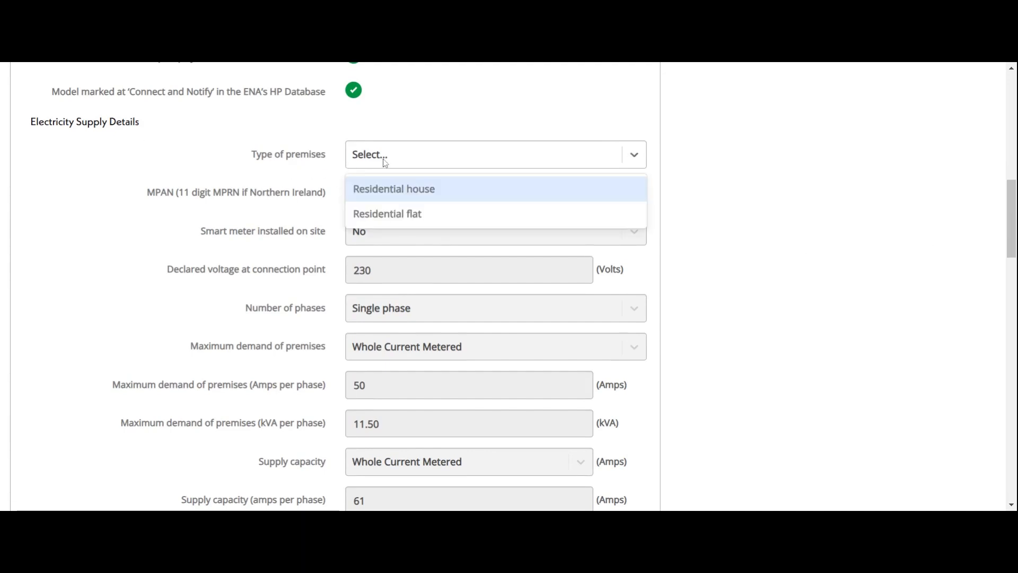
click(450, 192)
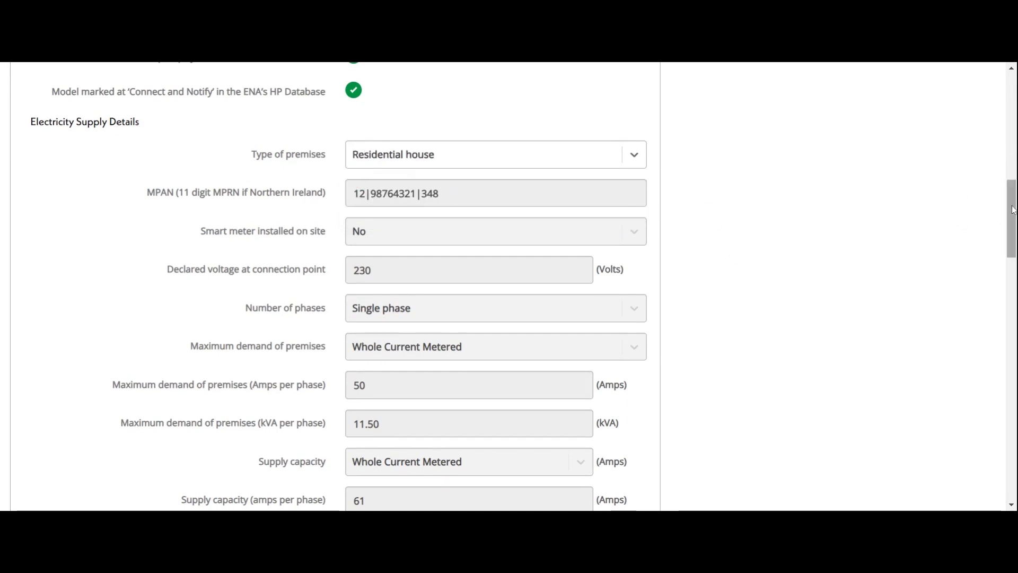
Step: Set the applicable notification criteria answer to Connect & Notify and the target installation date to 23/04/2025
drag(1012, 209, 1009, 296)
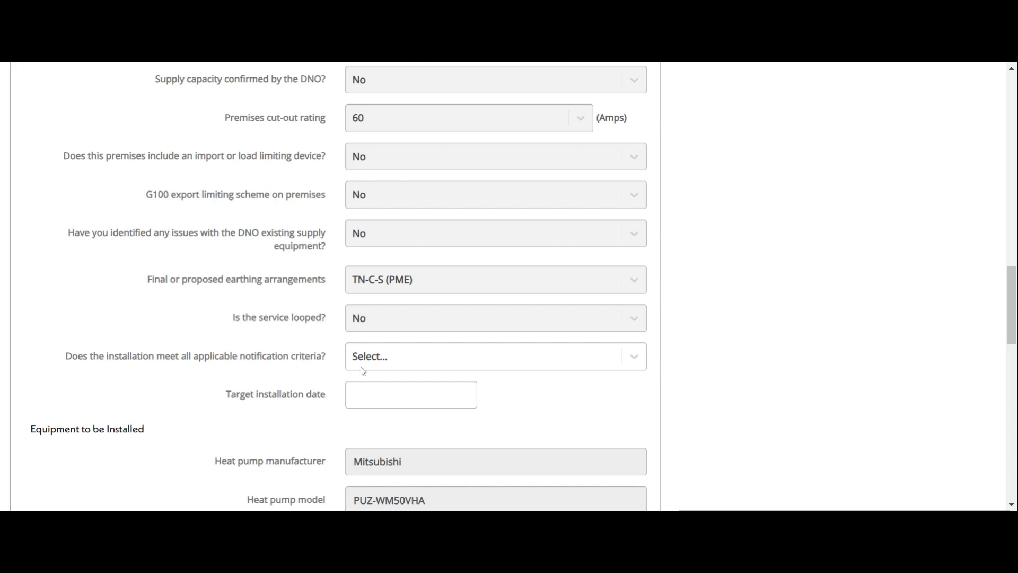
click(376, 363)
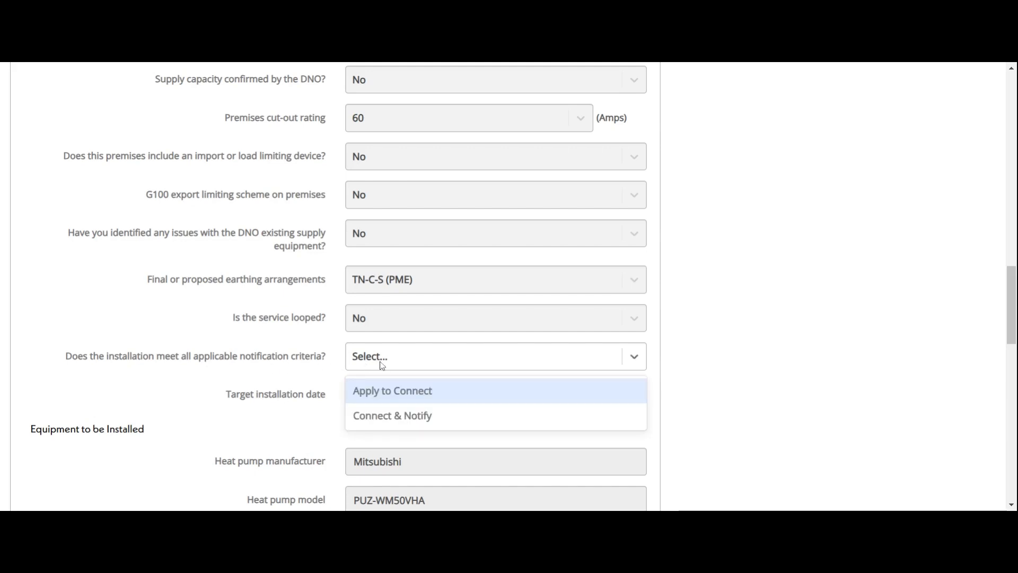
click(392, 417)
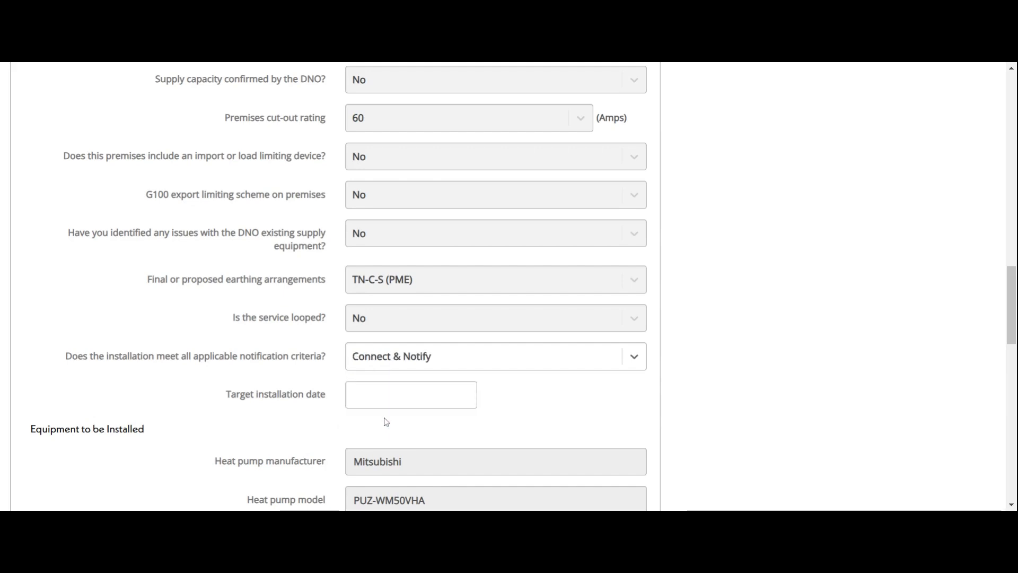
click(389, 395)
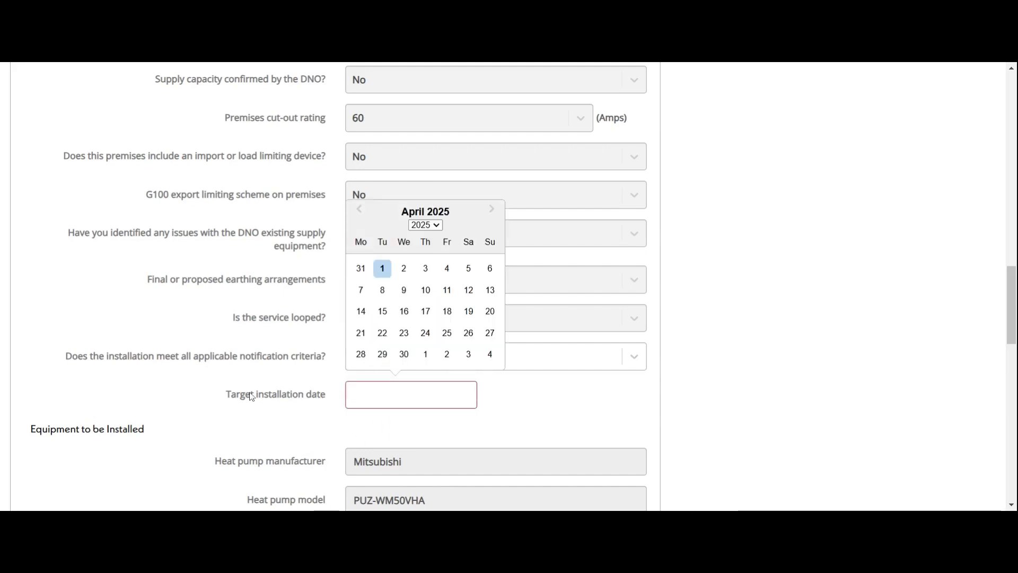
click(404, 333)
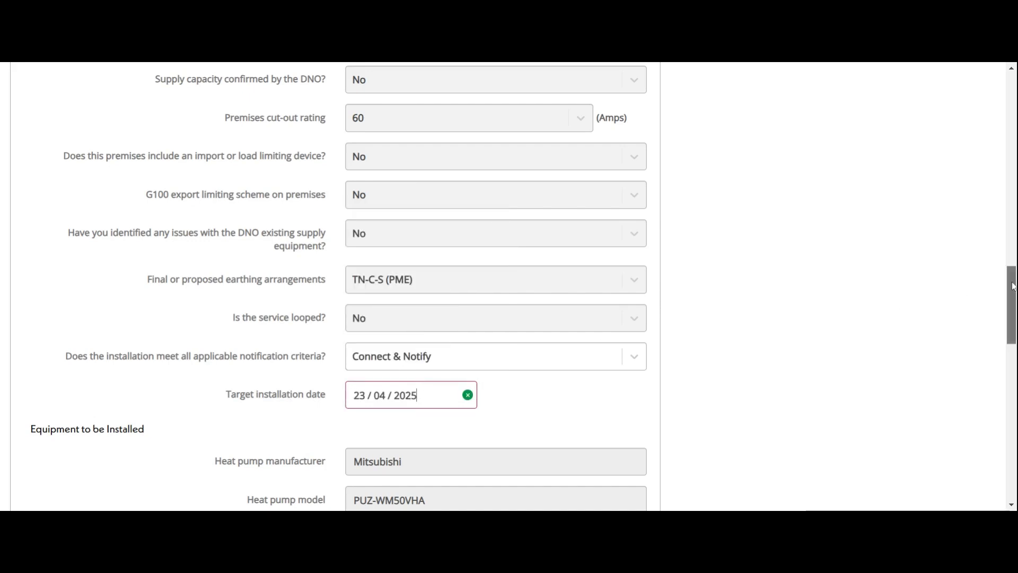
Step: Set the back-up heater, boost heater and immersion heater to External under Equipment to be Installed
drag(1013, 286, 1012, 335)
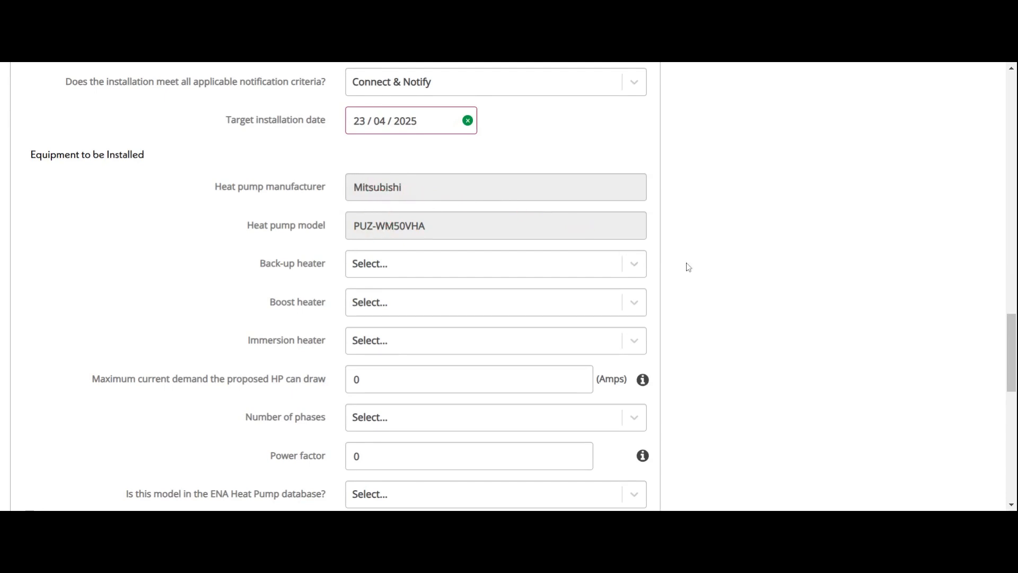
click(405, 273)
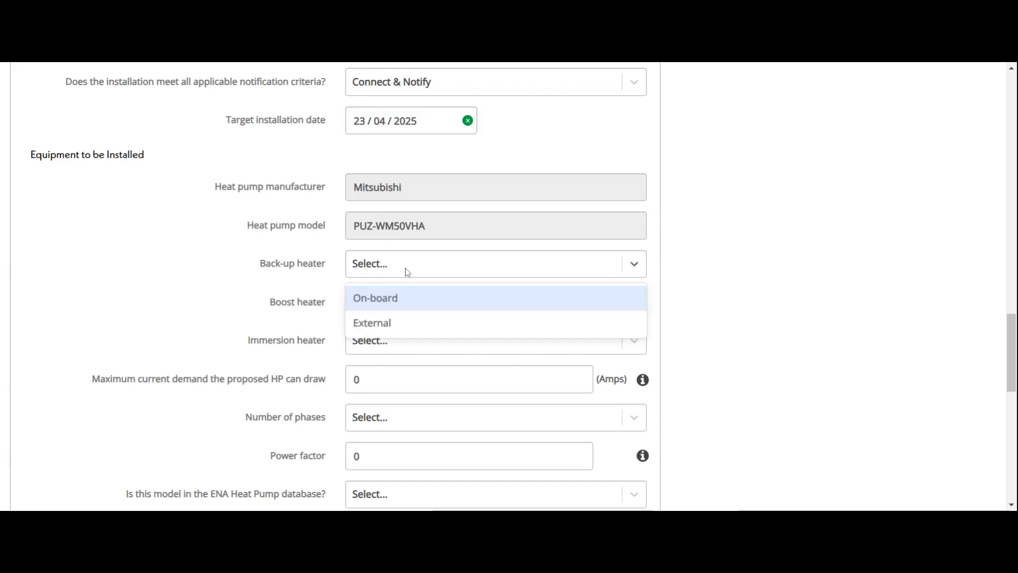
click(402, 322)
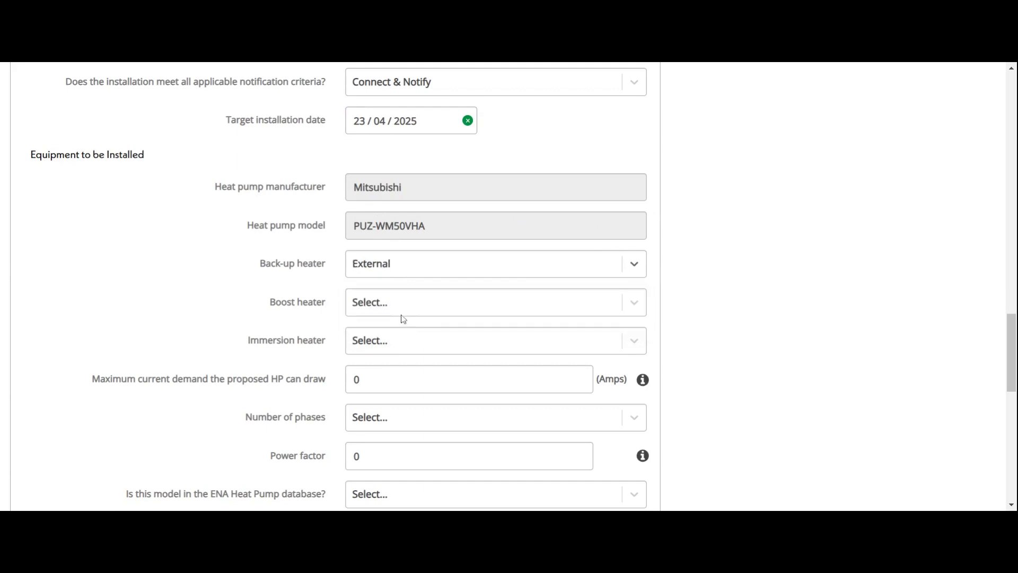
click(402, 313)
click(402, 359)
click(400, 345)
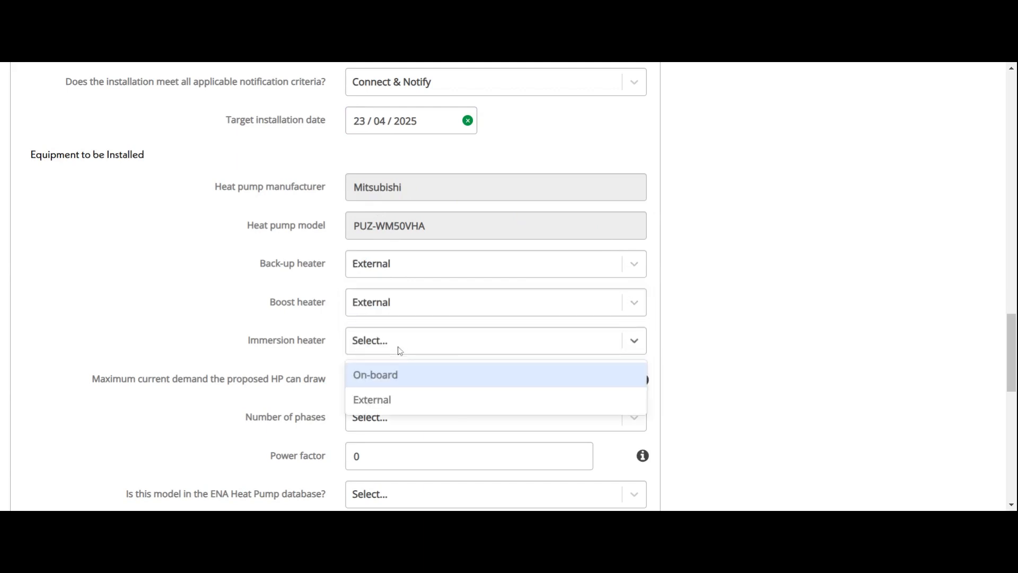
click(399, 406)
Step: Set the proposed heat pump's maximum current demand to 13 amps and its number of phases to Single phase
scroll(843, 354, down, 1)
scroll(846, 353, down, 1)
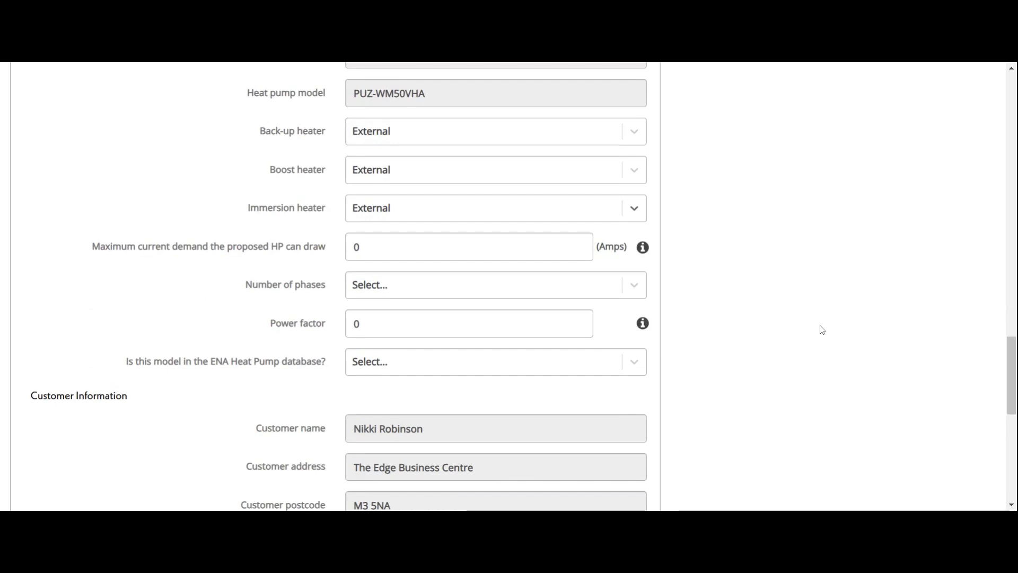
click(361, 247)
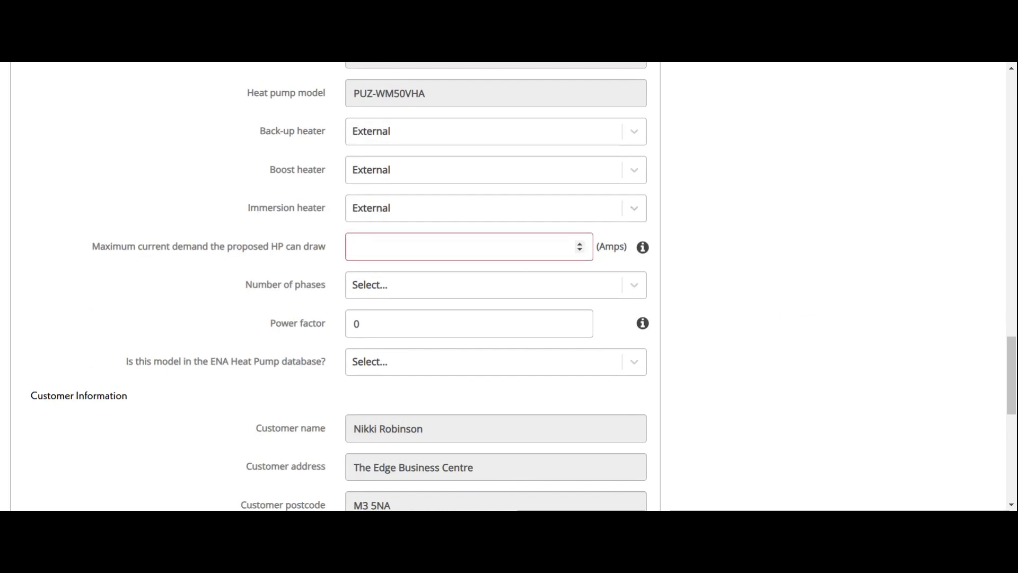
text(13)
click(419, 286)
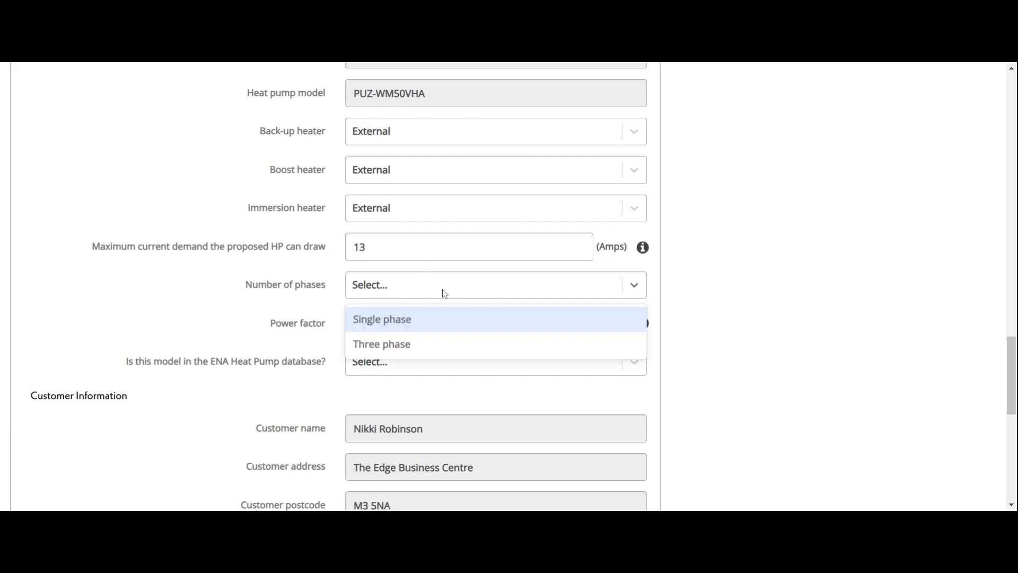
click(438, 320)
Step: Set the heat pump's power factor to 0.99
scroll(758, 320, down, 1)
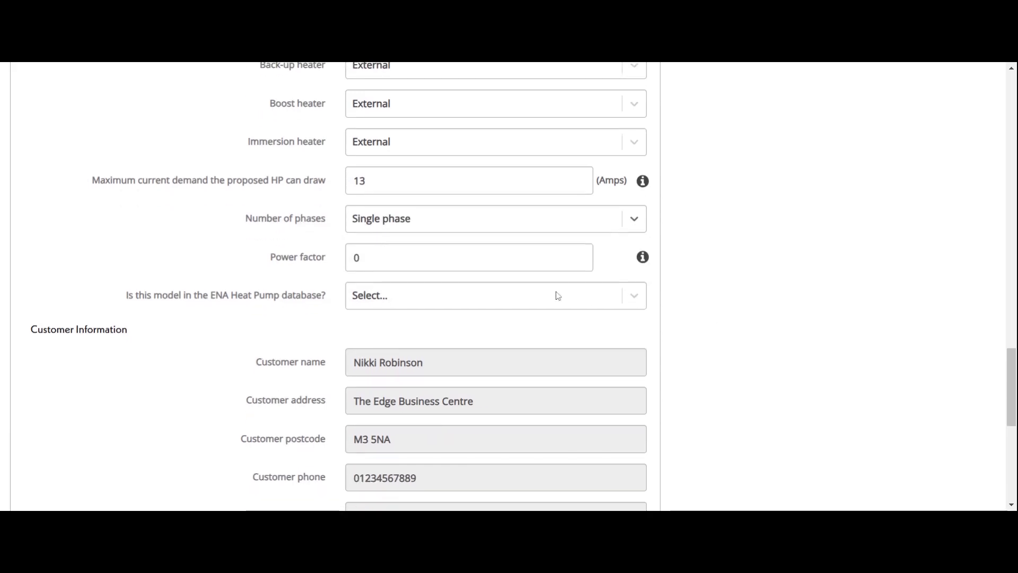
click(357, 257)
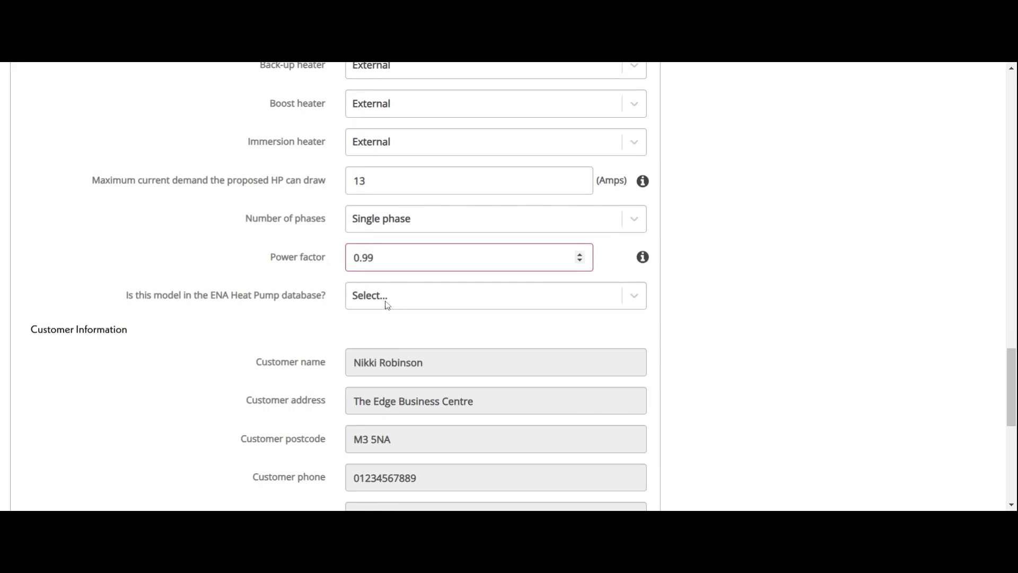
scroll(773, 301, down, 1)
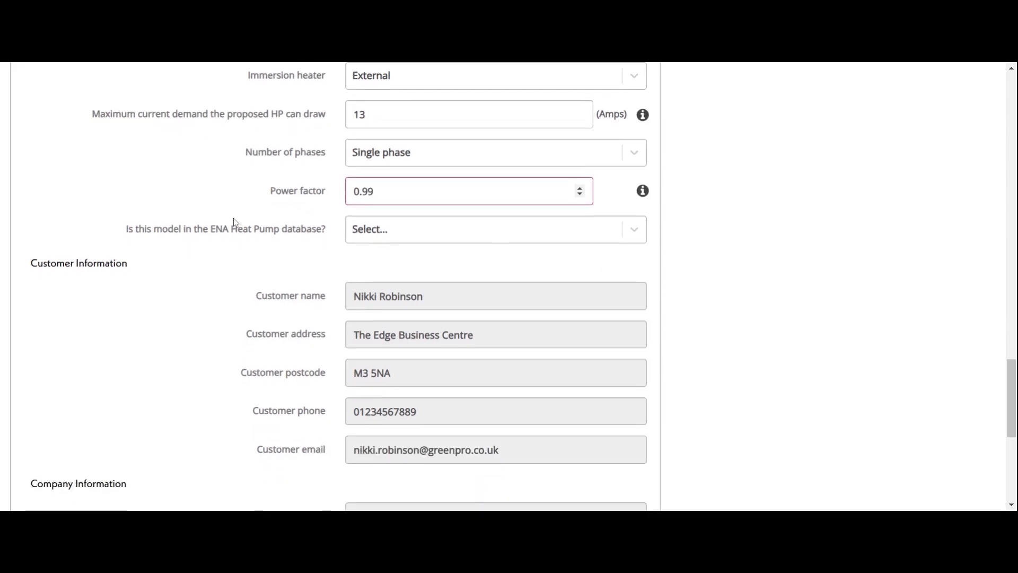
Step: Mark the heat pump model as being in the ENA Heat Pump database and enter register number MITEL/3424/V1
click(388, 233)
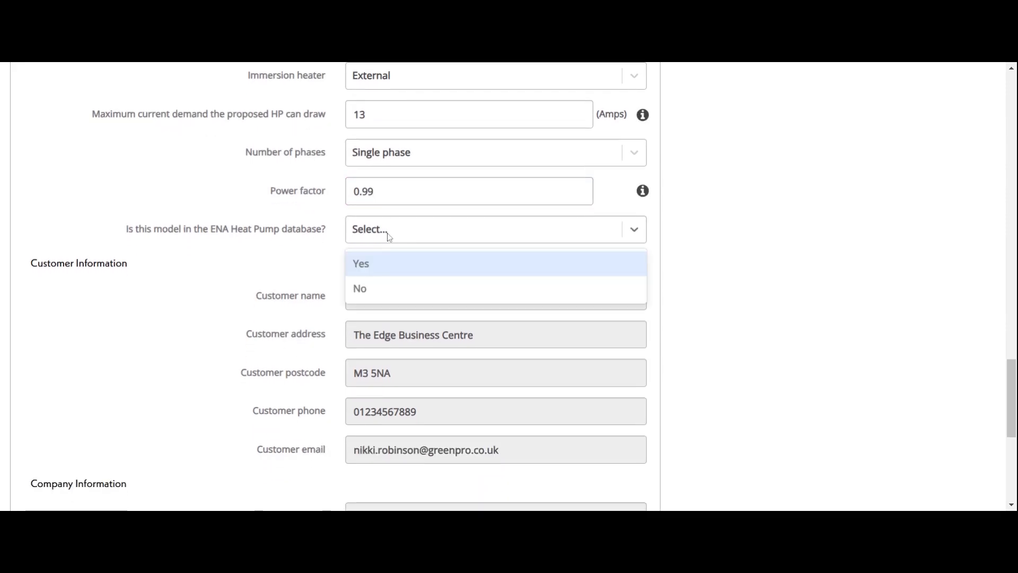
click(394, 262)
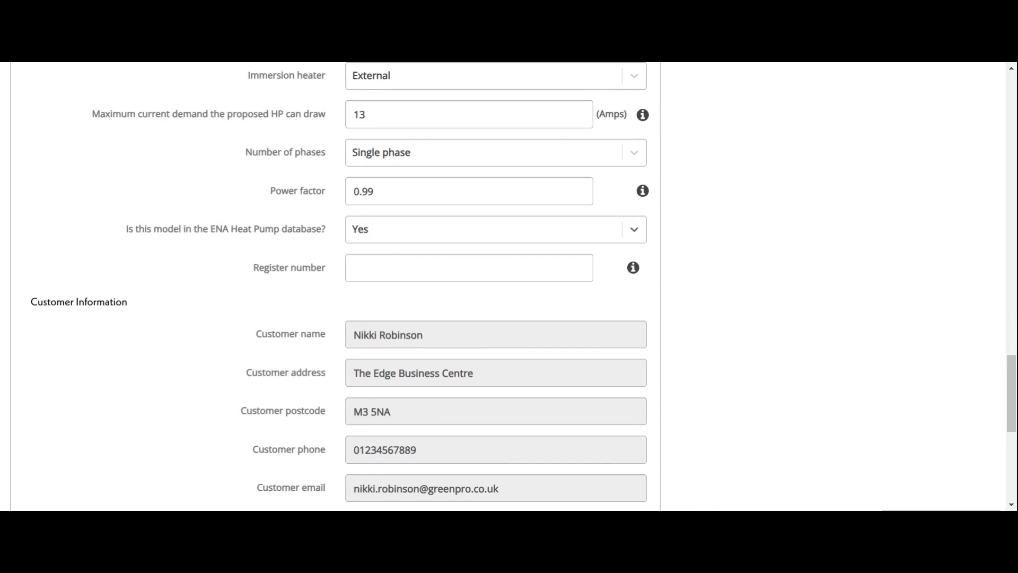
click(381, 268)
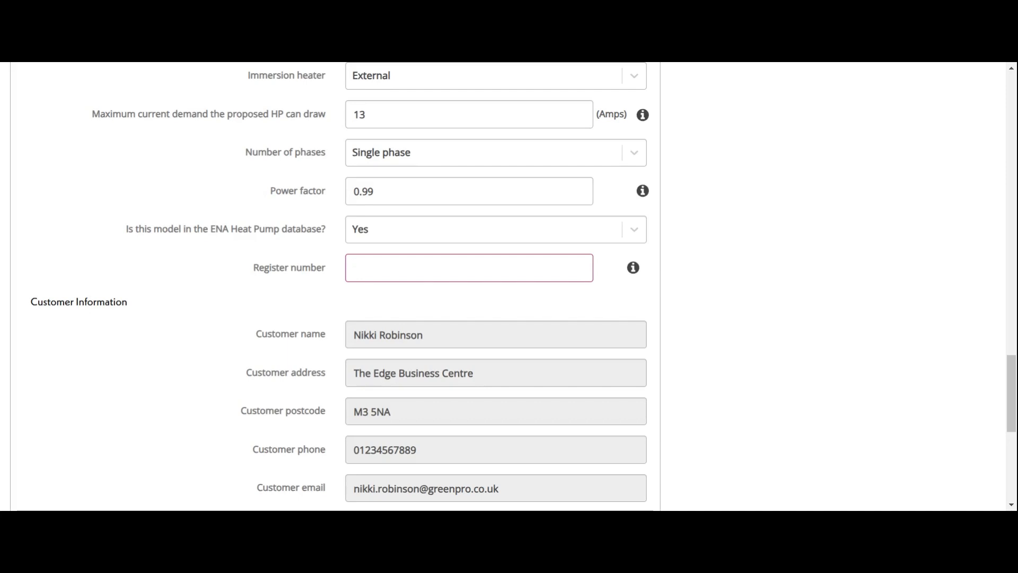
text(MITEL/3424/V1)
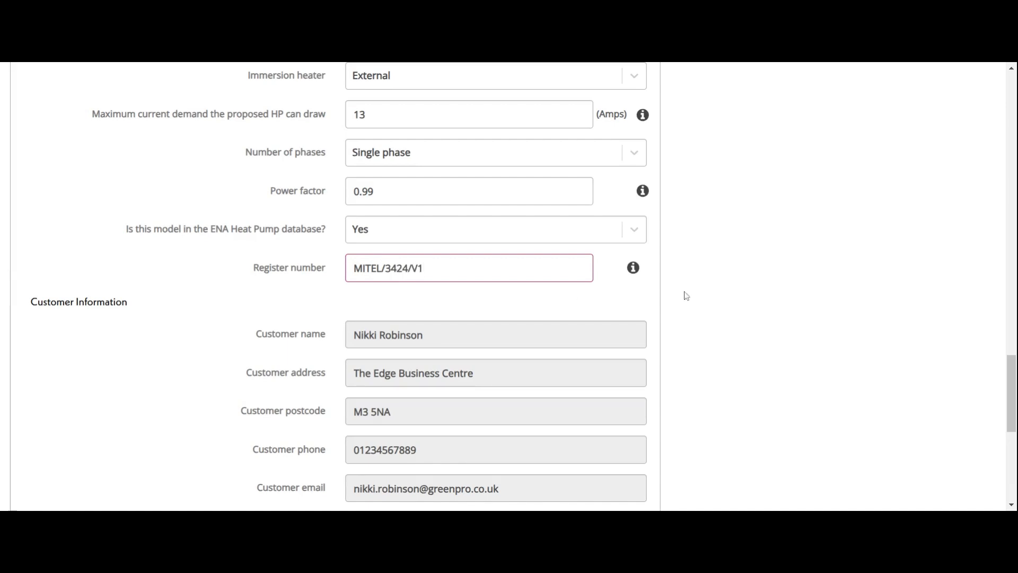
Step: Complete the declaration with the declarant's name and the date 1/04/2025, and save the application form
scroll(831, 290, down, 3)
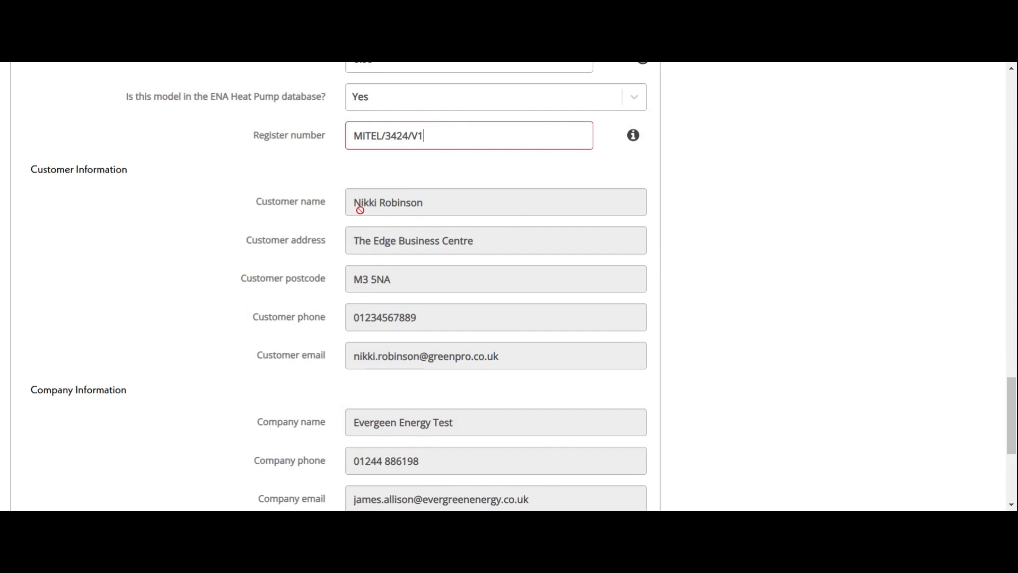
scroll(437, 307, down, 3)
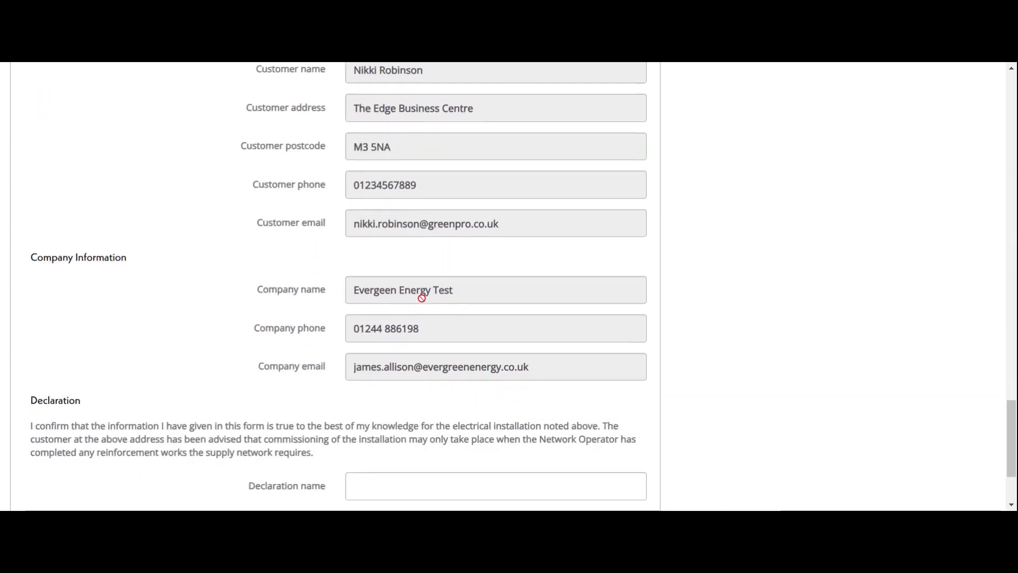
scroll(421, 298, down, 3)
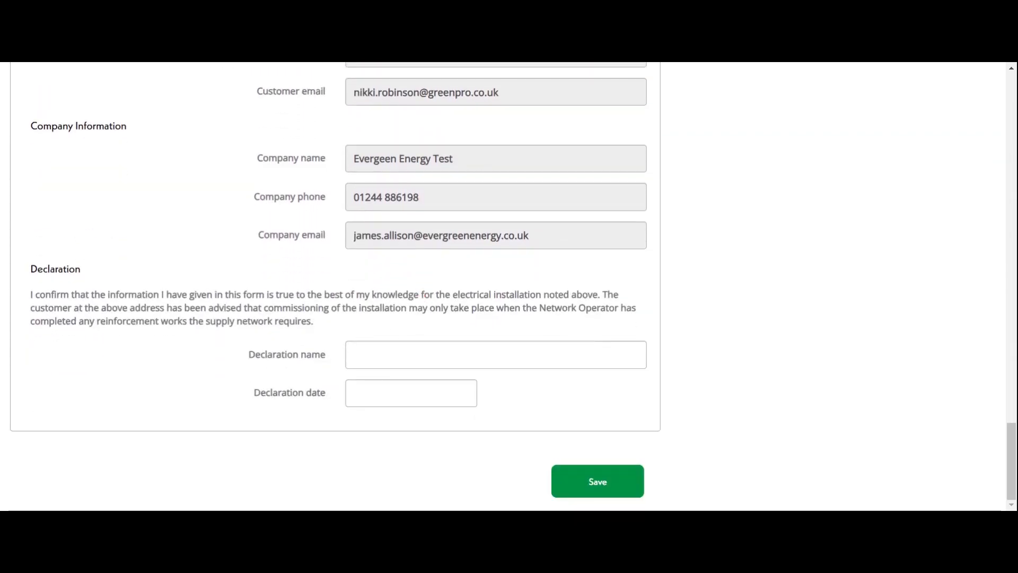
click(495, 355)
text(Nikki)
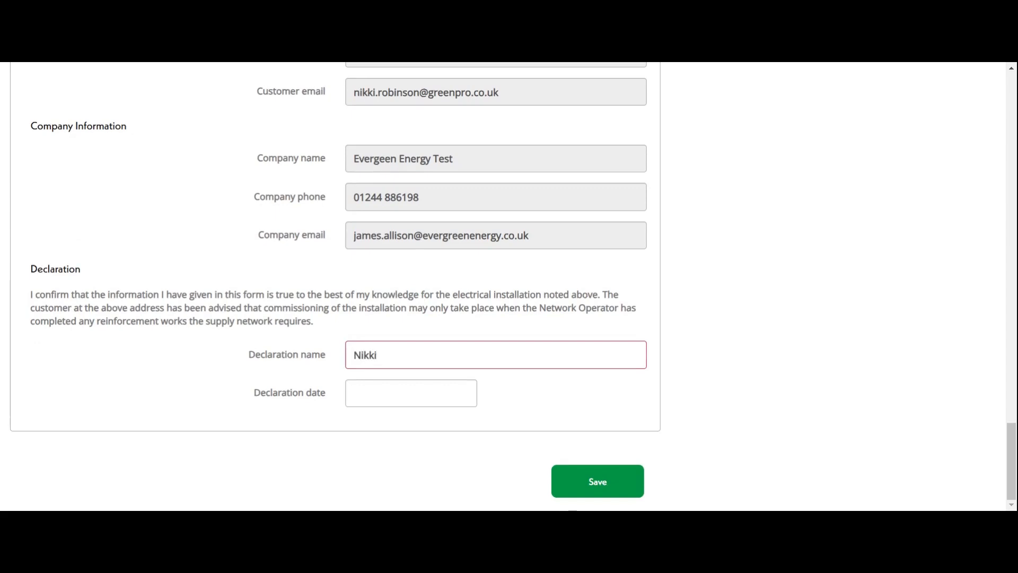
click(411, 393)
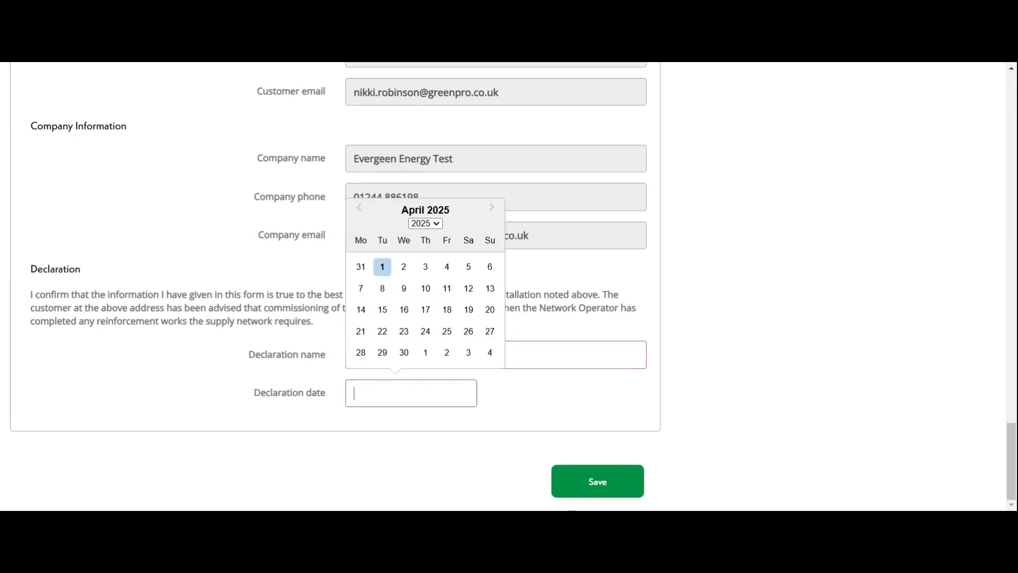
click(381, 265)
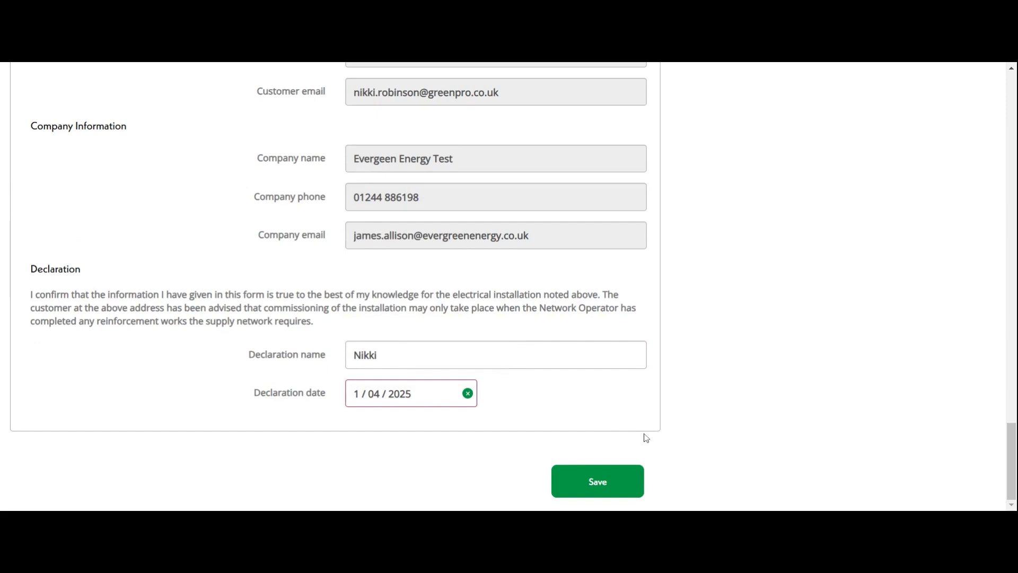
click(605, 489)
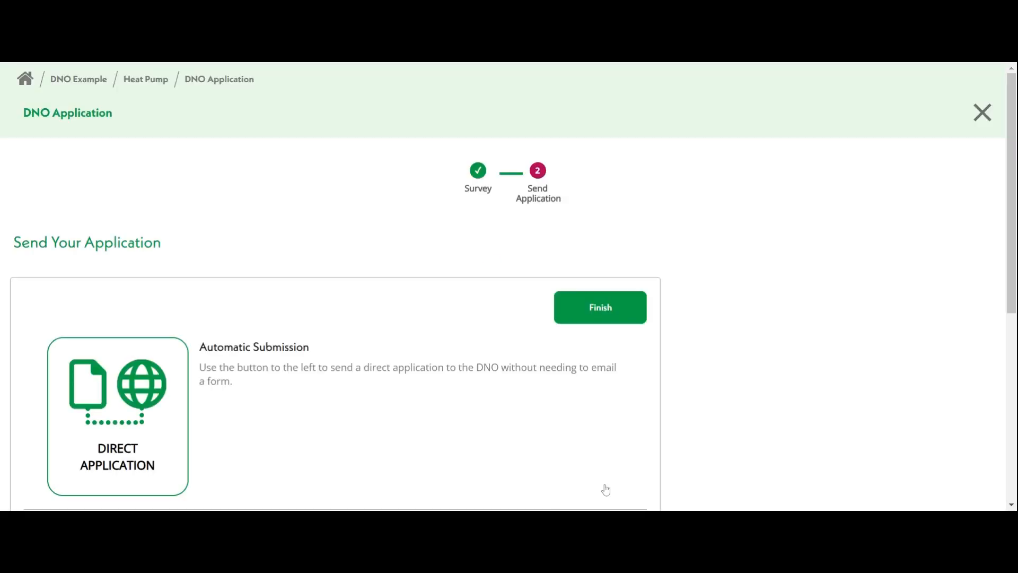
Step: Send the application to the DNO by automatic submission and return to the DNO Example project
scroll(682, 446, down, 4)
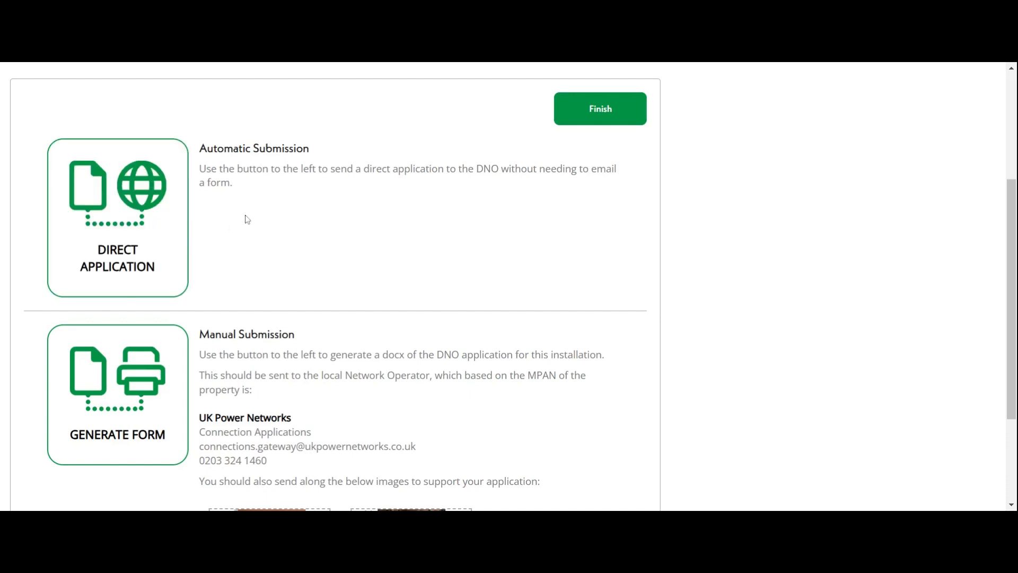
click(151, 223)
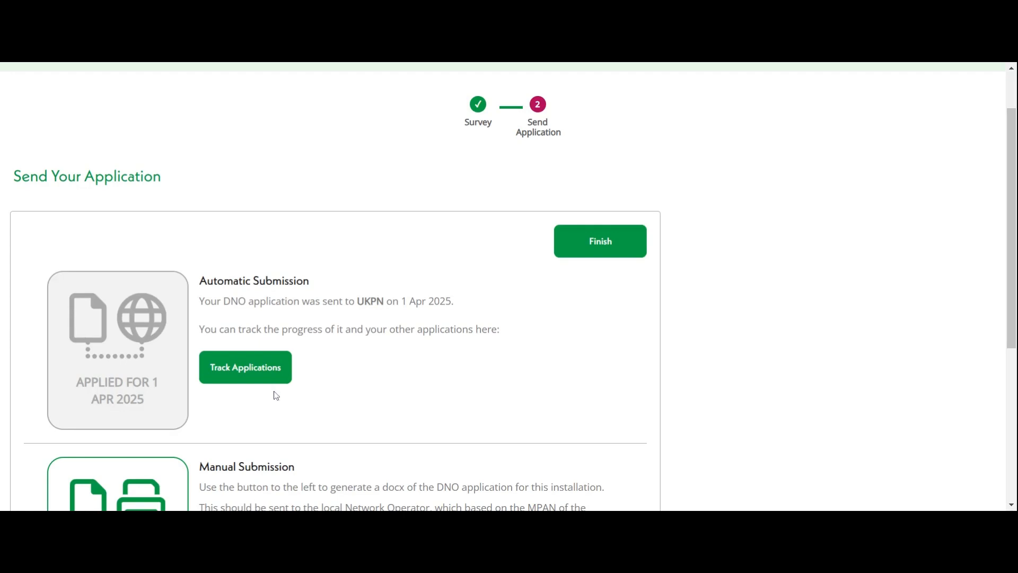
scroll(276, 395, up, 2)
click(80, 84)
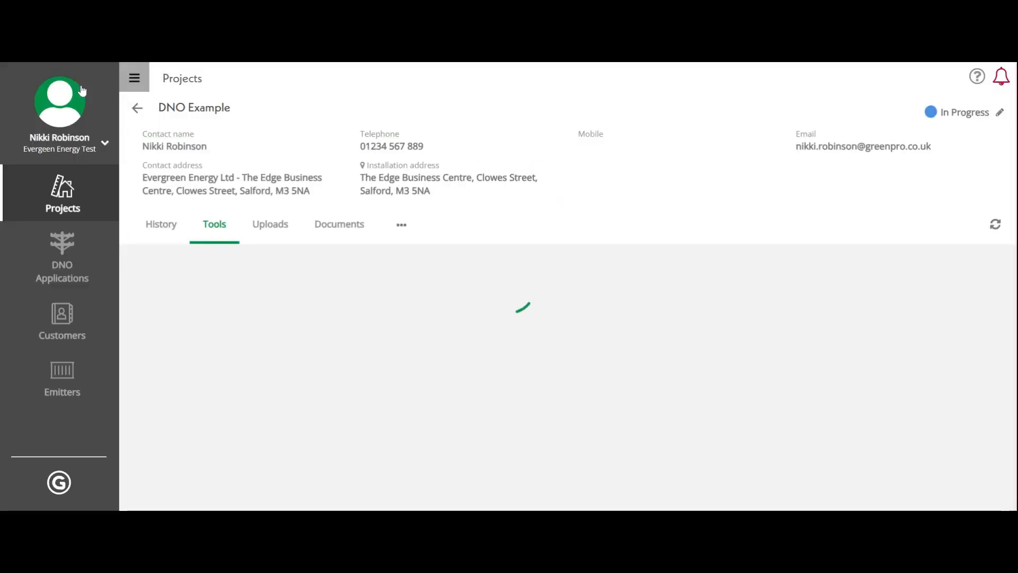